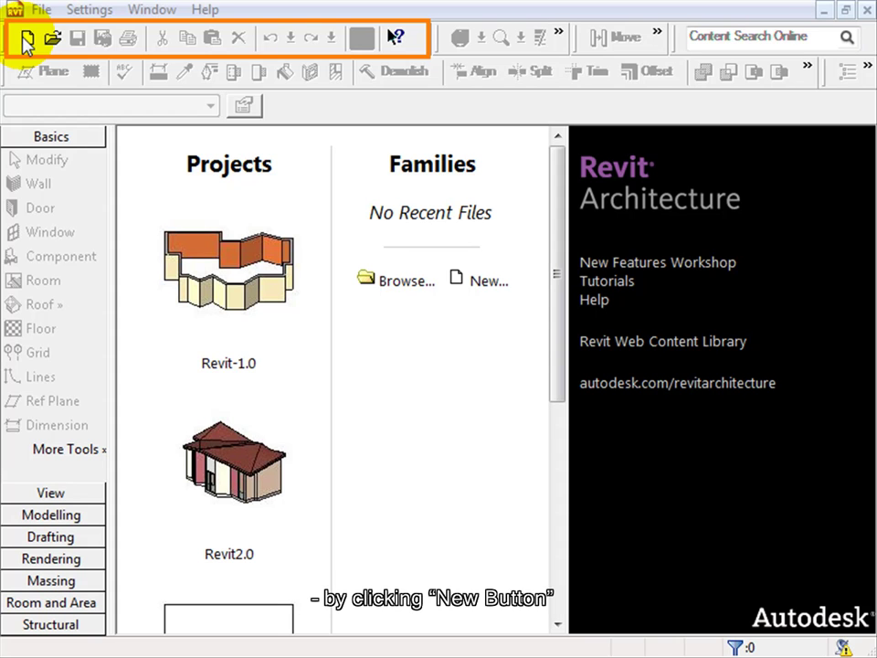
Step: Create a project from the default template, check its Level 2 floor plan entry, and close the project
{"action": "left_click", "coordinate": [26, 41]}
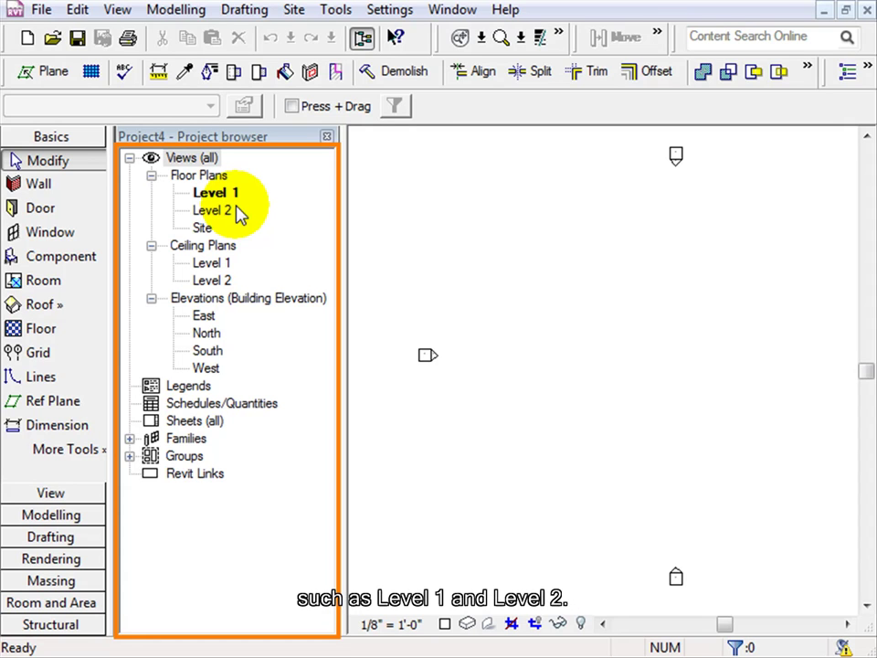
{"action": "left_click", "coordinate": [235, 211]}
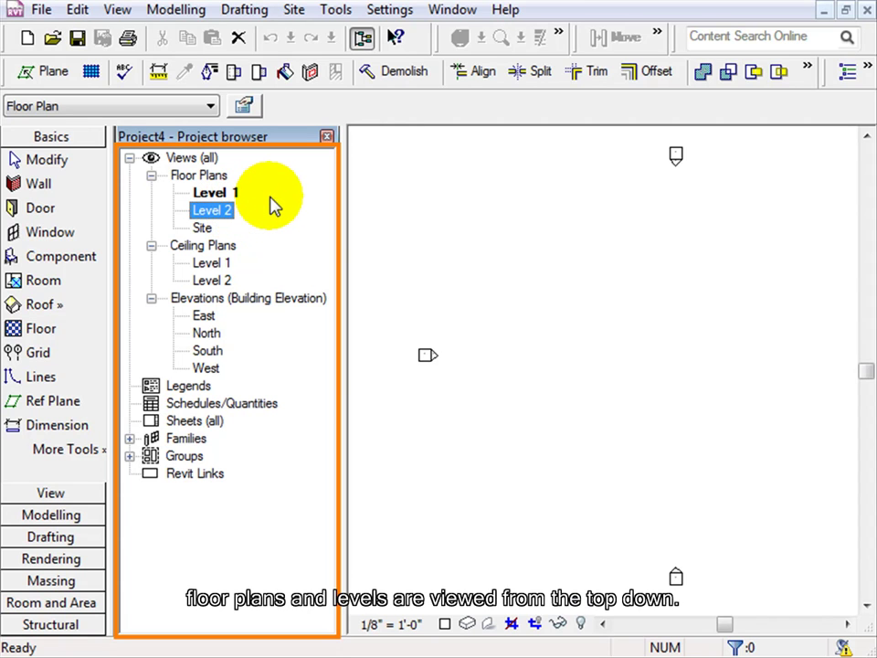
{"action": "left_click", "coordinate": [863, 13]}
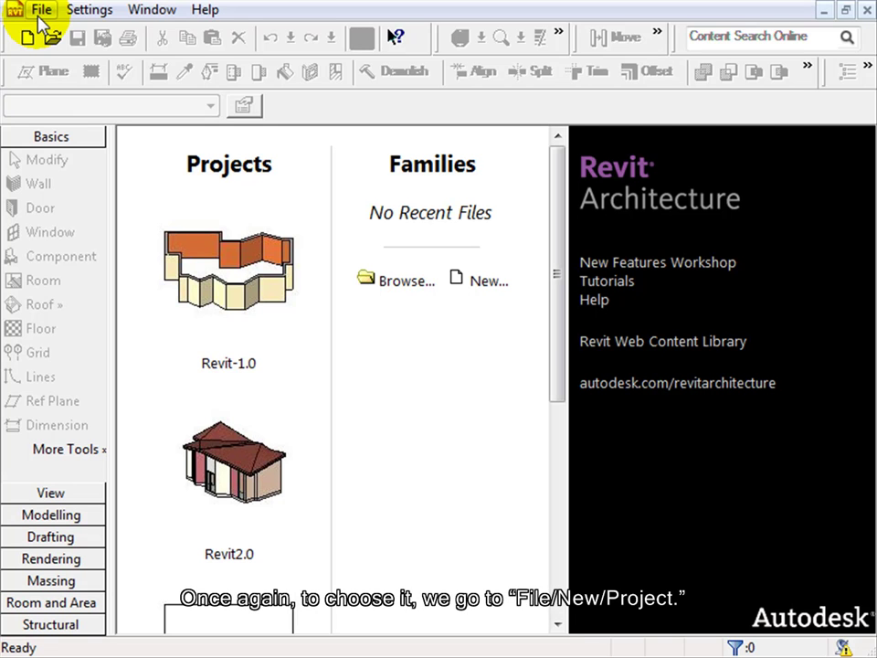
Step: Create a new project based on the Residential-Default template from the Imperial Templates folder
{"action": "left_click", "coordinate": [41, 11]}
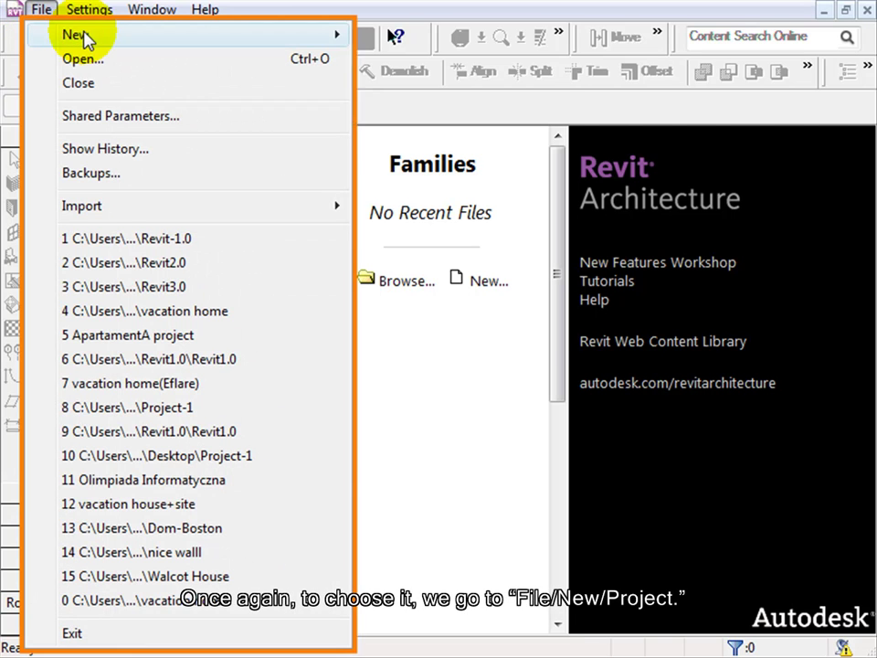
{"action": "mouse_move", "coordinate": [88, 34]}
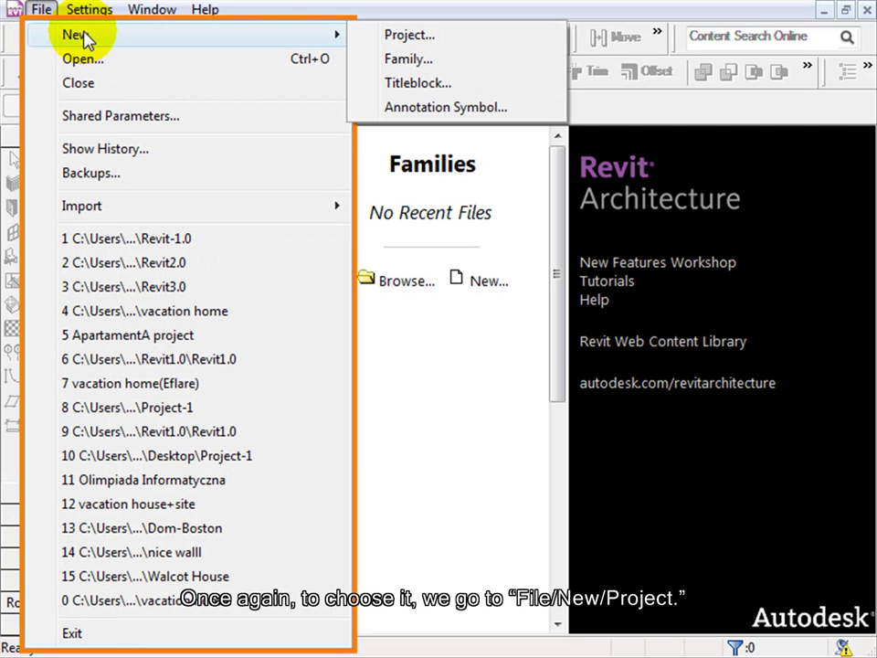
{"action": "left_click", "coordinate": [353, 36]}
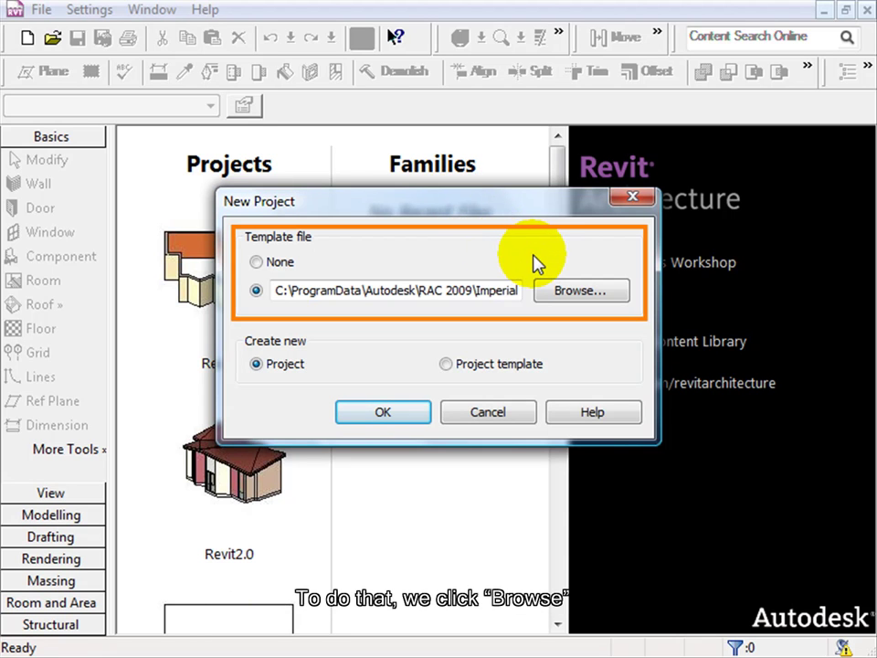
{"action": "left_click", "coordinate": [579, 290]}
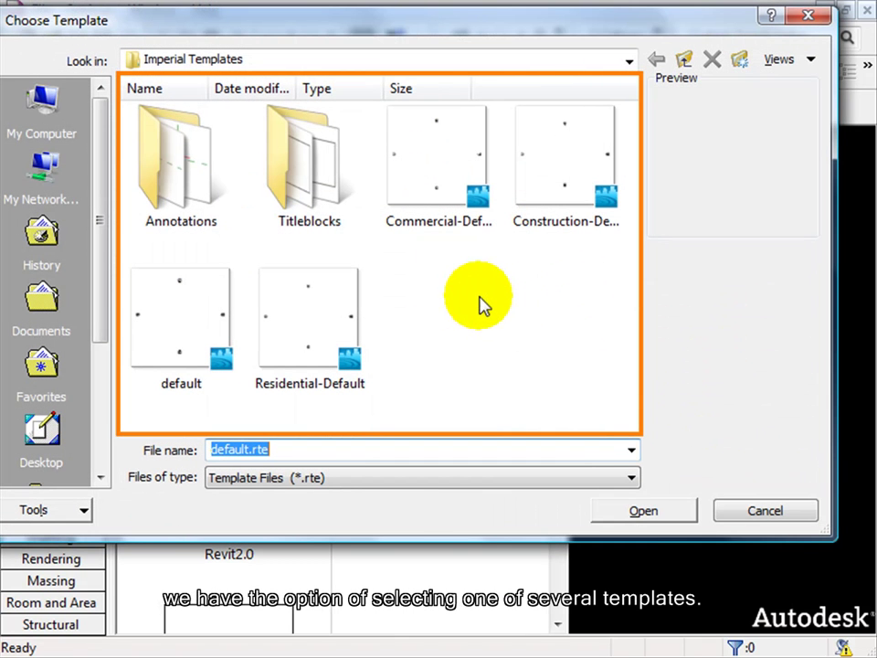
{"action": "left_click", "coordinate": [354, 307]}
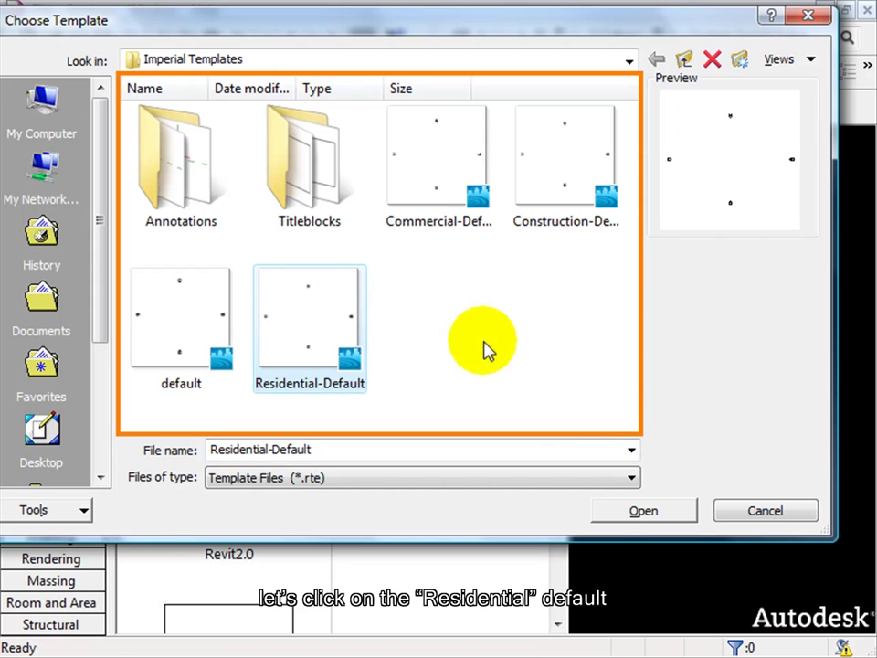
{"action": "left_click", "coordinate": [630, 509]}
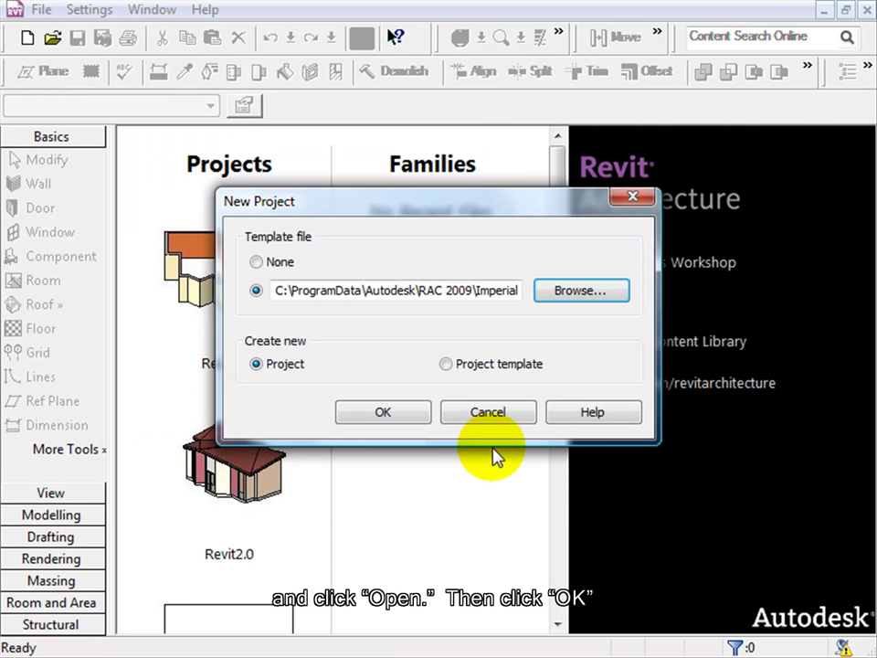
{"action": "left_click", "coordinate": [381, 422]}
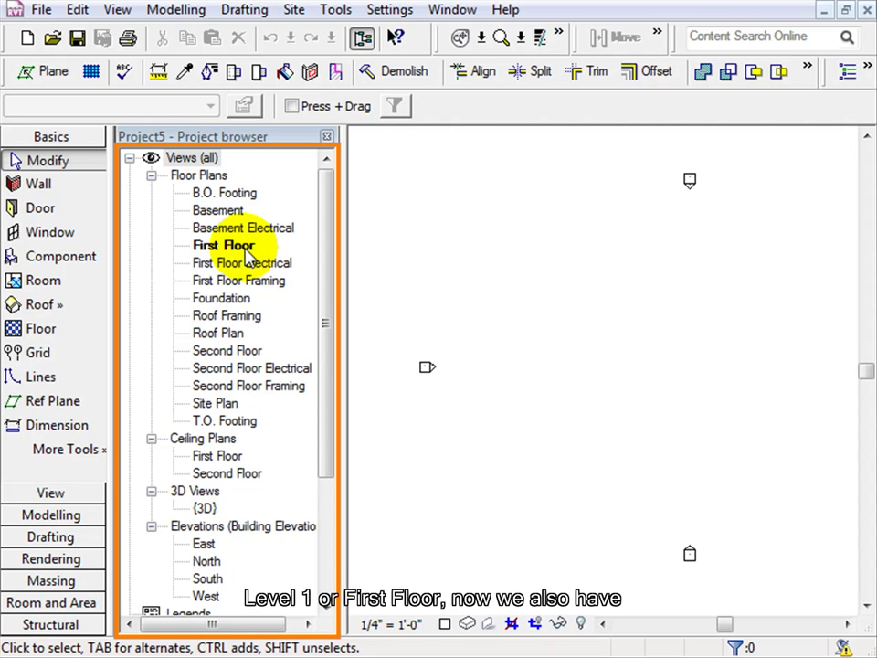
Step: Examine the floor plans in the project's view list, from First Floor and its electrical and framing plans to Foundation and Roof Framing
{"action": "left_click", "coordinate": [243, 248]}
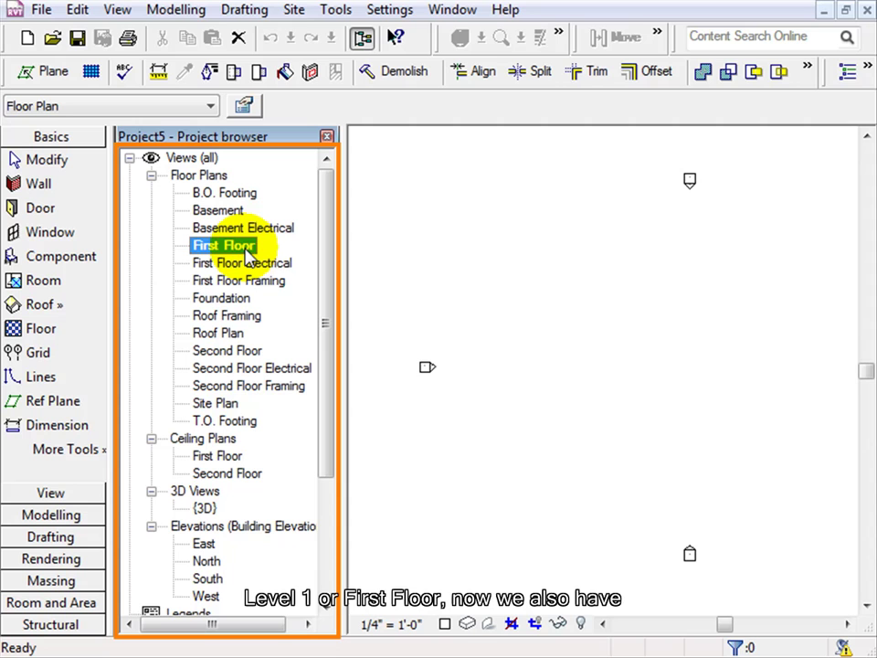
{"action": "left_click", "coordinate": [245, 263]}
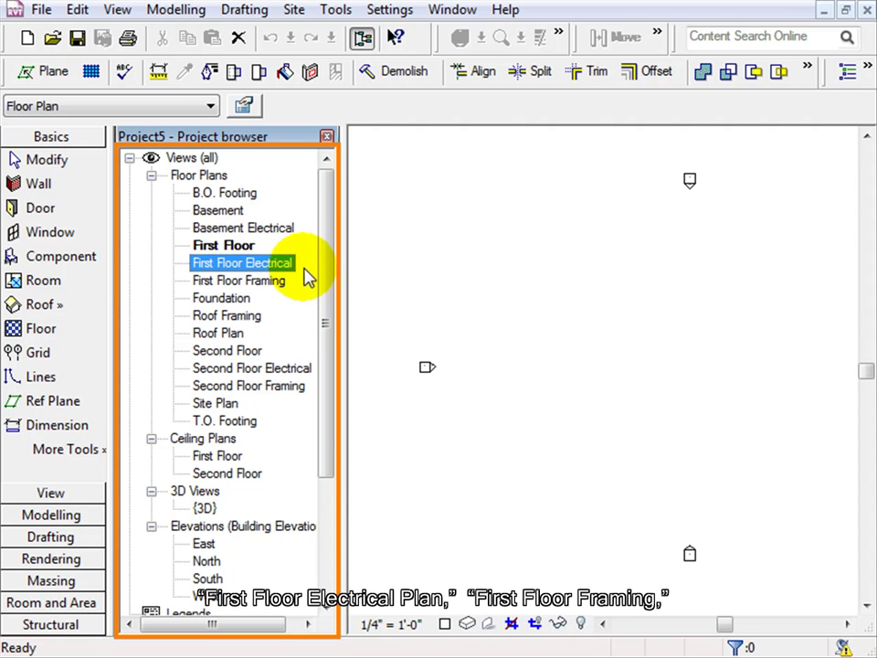
{"action": "left_click", "coordinate": [285, 283]}
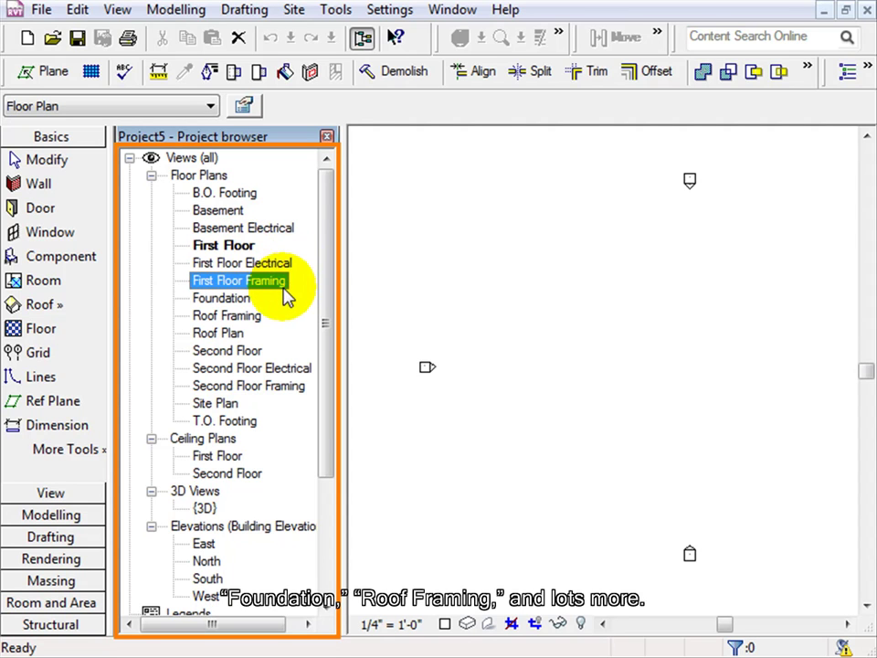
{"action": "left_click", "coordinate": [242, 298]}
{"action": "left_click", "coordinate": [247, 318]}
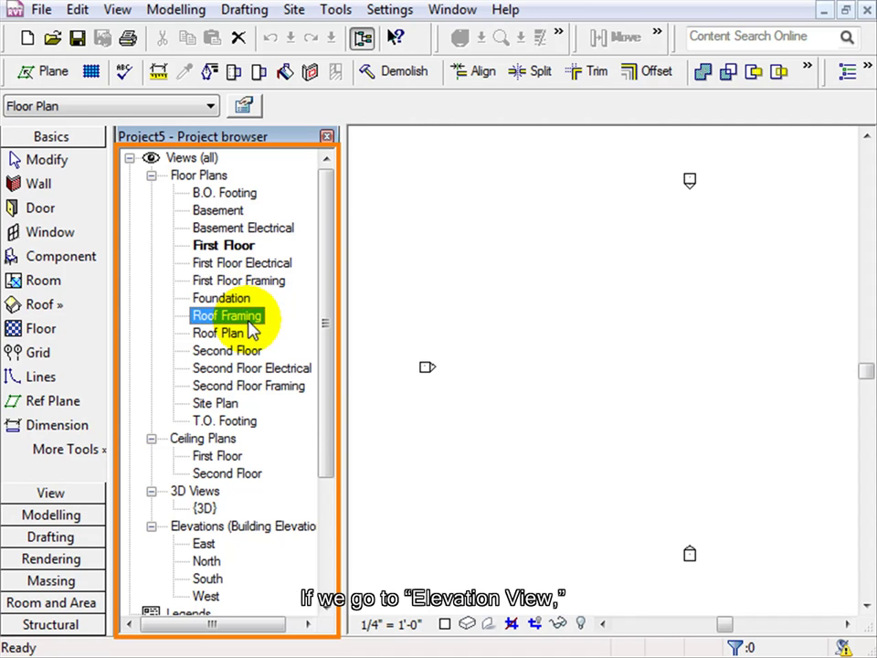
Step: Open the North elevation to examine the template's levels from footing to roof, and close the project
{"action": "left_click_drag", "start_coordinate": [326, 417], "coordinate": [325, 469]}
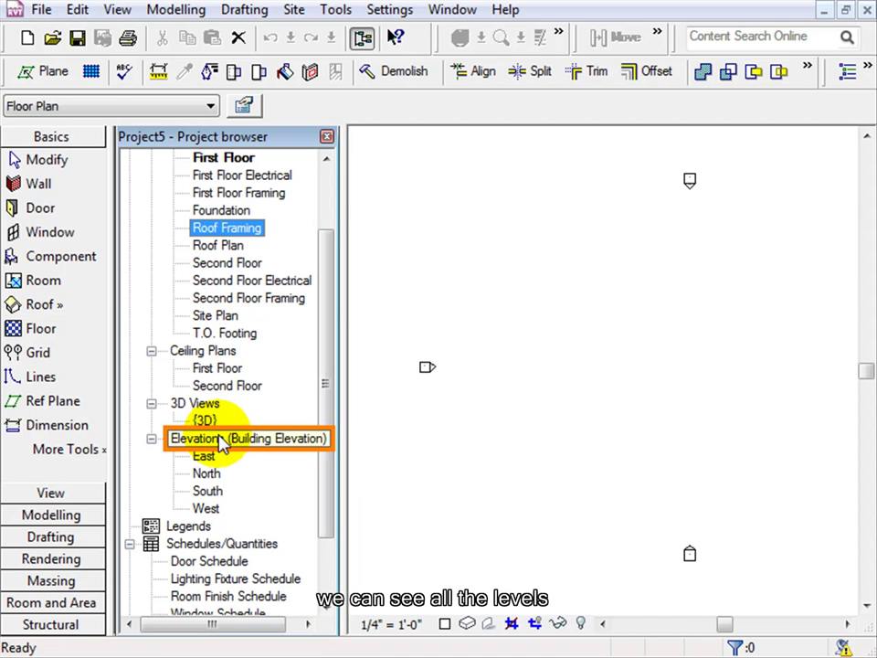
{"action": "double_click", "coordinate": [212, 472]}
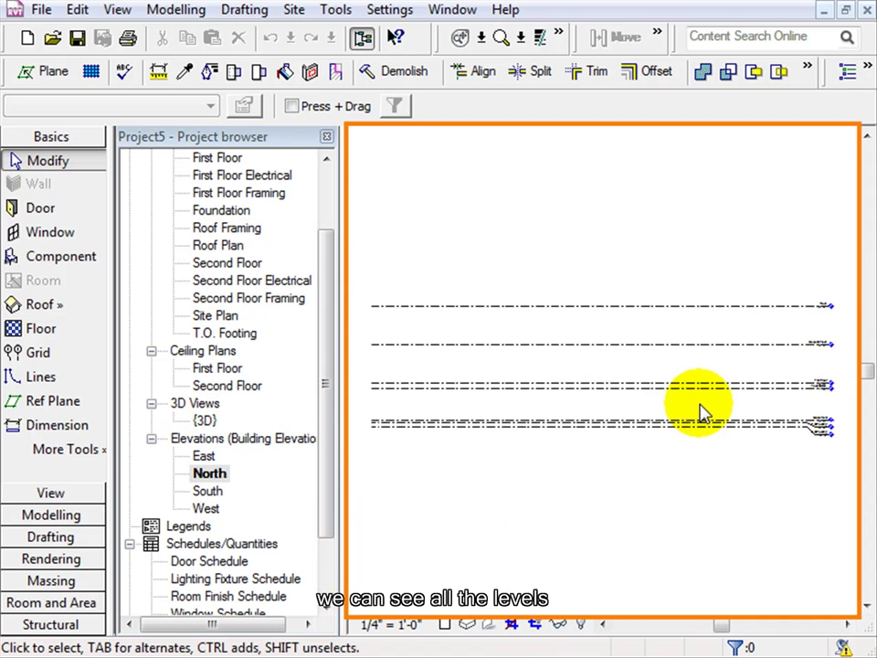
{"action": "middle_click_drag", "start_coordinate": [698, 411], "coordinate": [538, 426]}
{"action": "scroll", "coordinate": [656, 427], "scroll_direction": "up", "scroll_amount": 3}
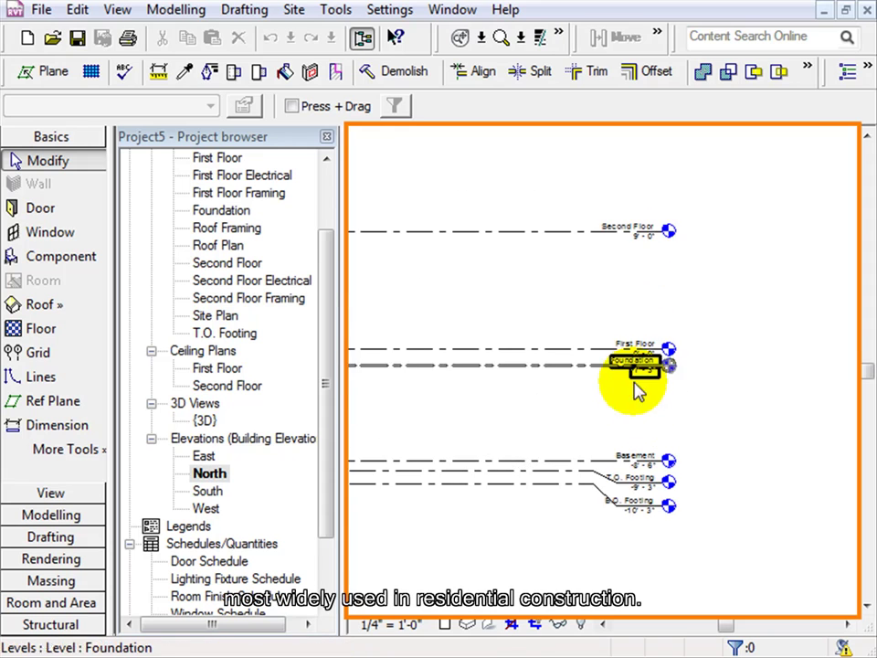
{"action": "middle_click_drag", "start_coordinate": [621, 384], "coordinate": [608, 456]}
{"action": "scroll", "coordinate": [610, 463], "scroll_direction": "up", "scroll_amount": 1}
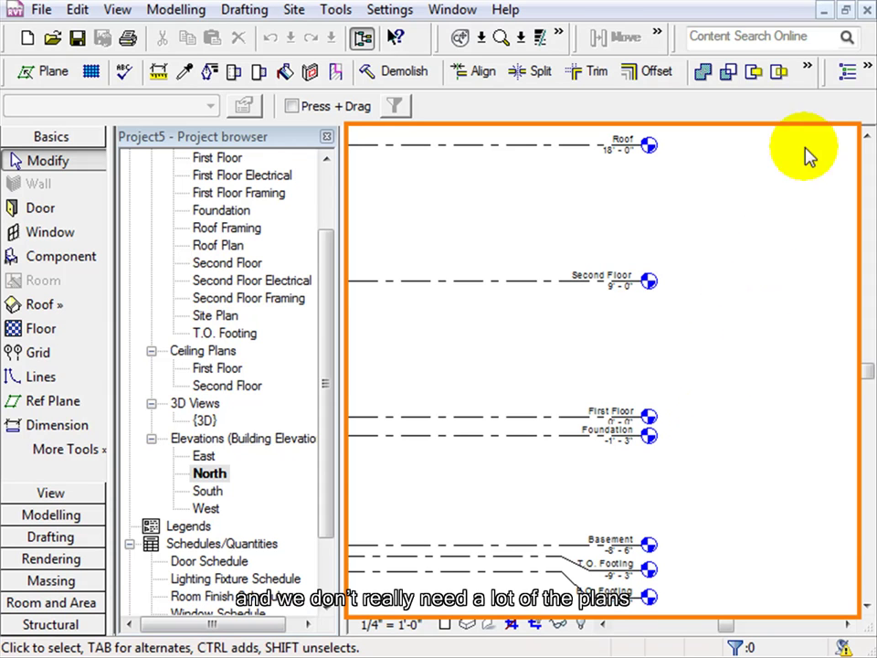
{"action": "left_click", "coordinate": [864, 11]}
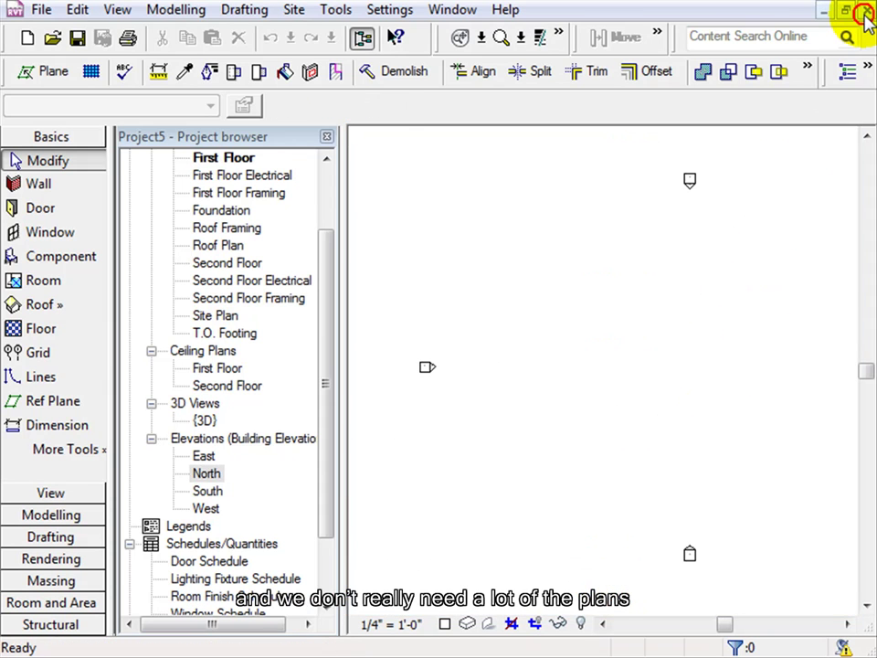
{"action": "left_click", "coordinate": [863, 11]}
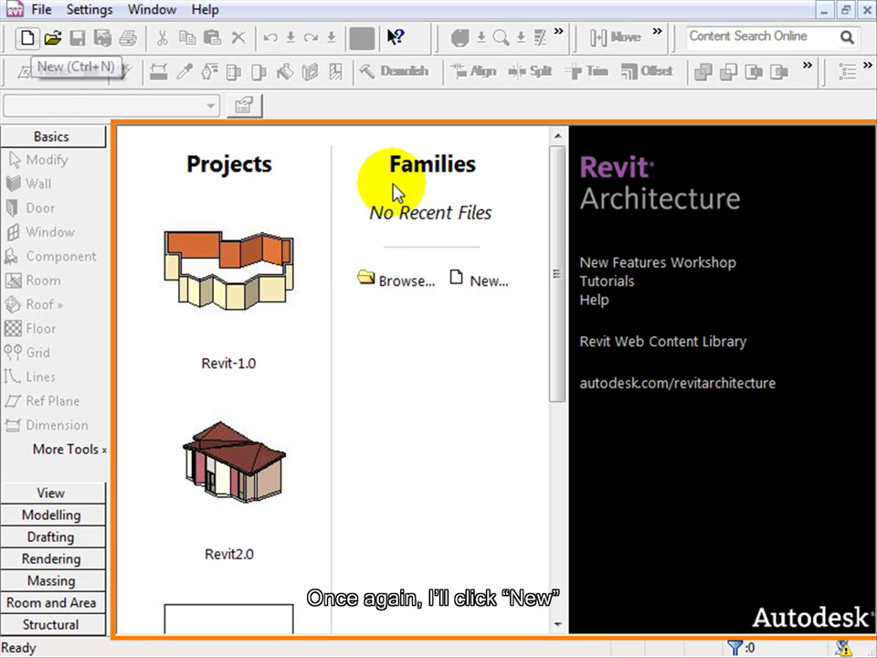
Step: Create a new default-template project and draw one vertical Generic - 8" wall about 28' long in the Level 1 plan
{"action": "left_click", "coordinate": [34, 41]}
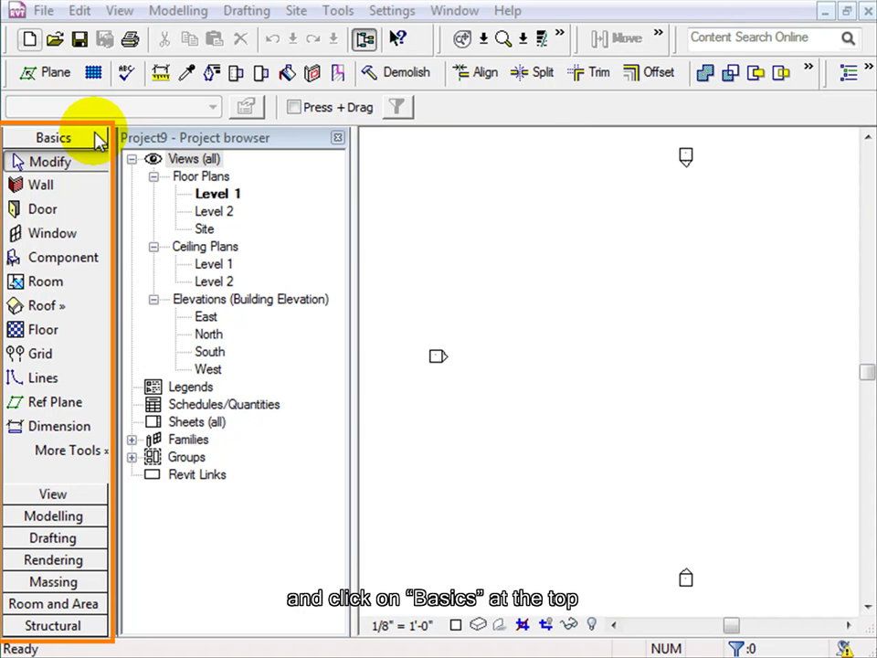
{"action": "left_click", "coordinate": [98, 139]}
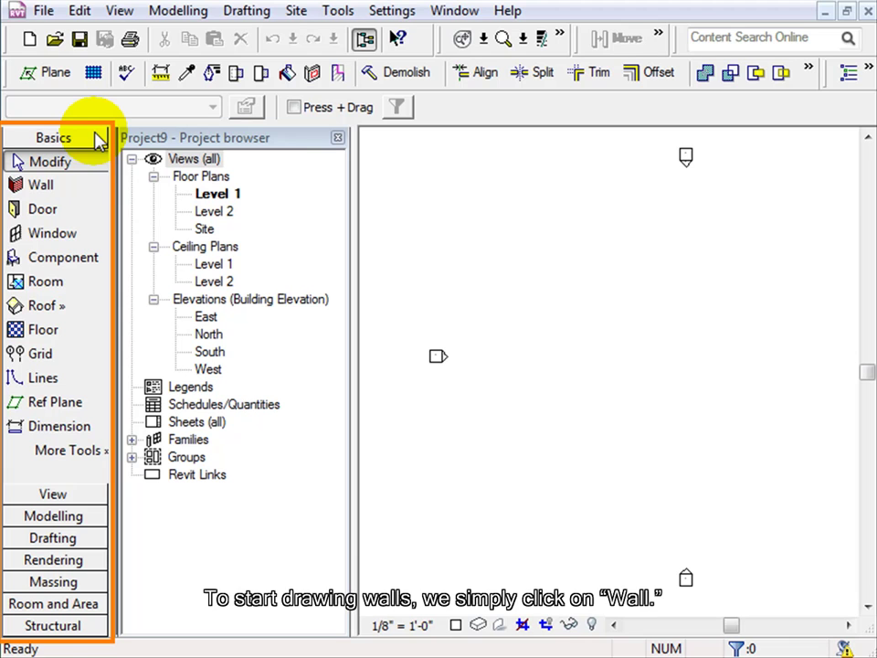
{"action": "left_click", "coordinate": [57, 193]}
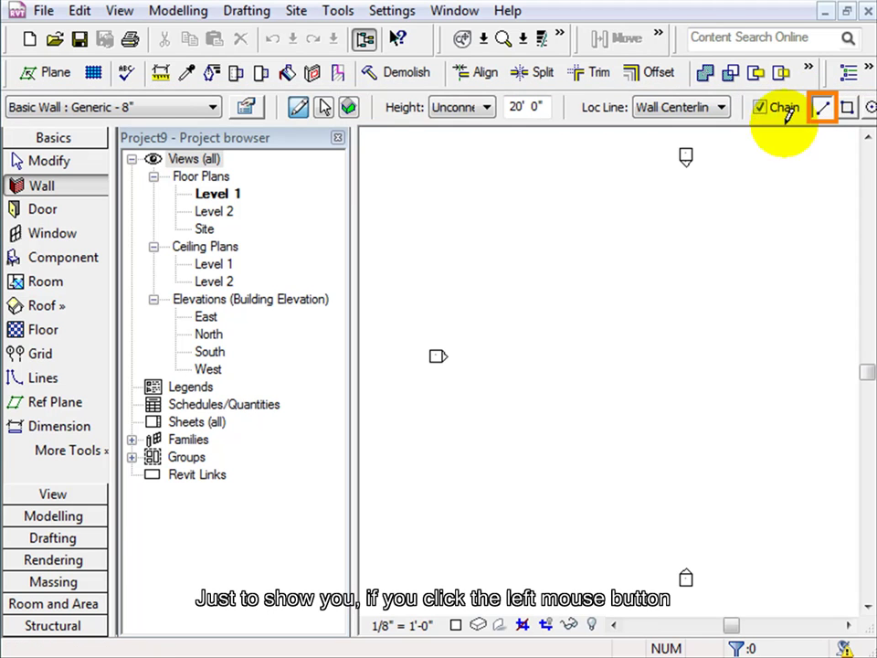
{"action": "left_click", "coordinate": [545, 270]}
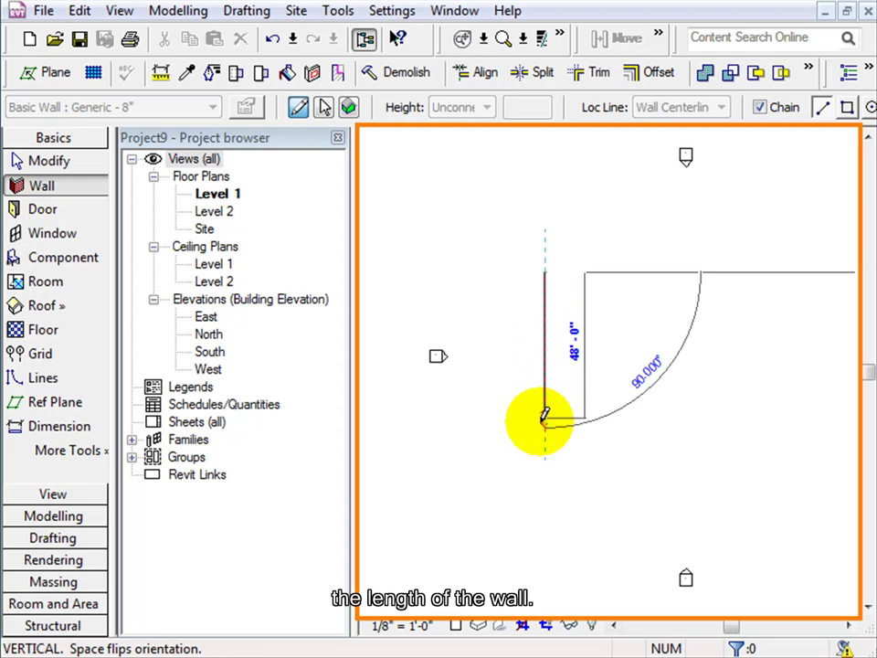
{"action": "left_click", "coordinate": [546, 358]}
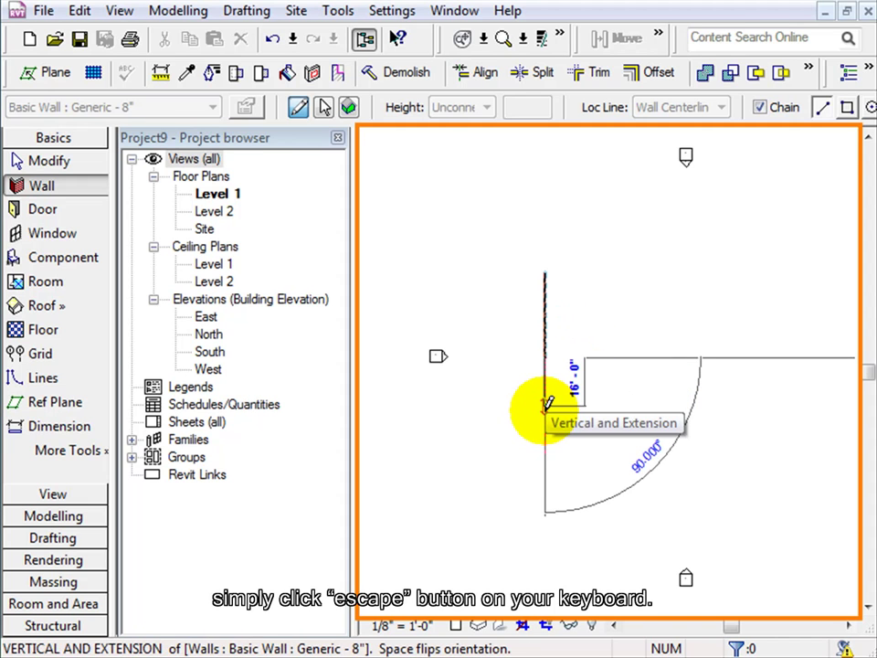
{"action": "key", "text": "Escape"}
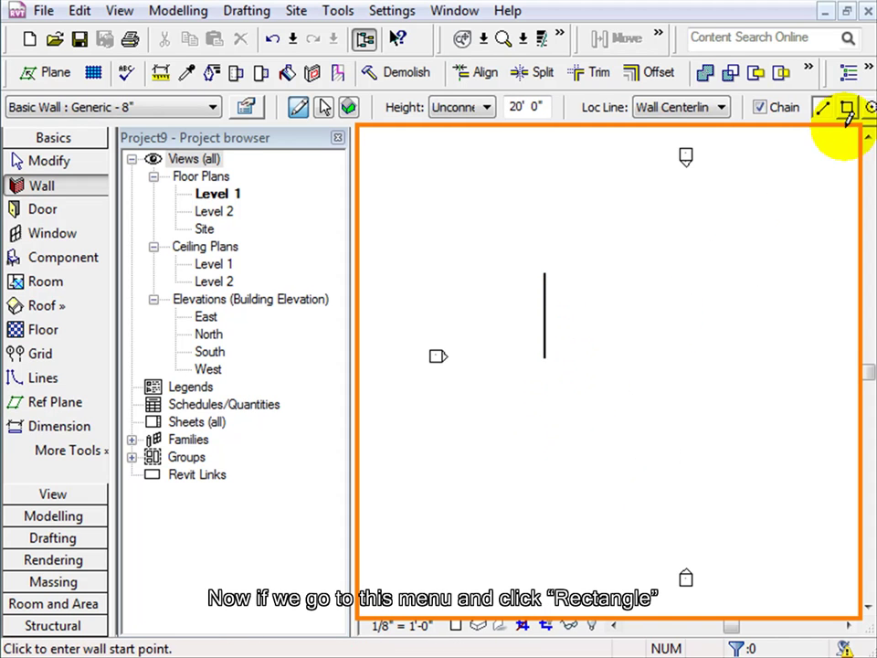
Step: Draw a rectangle of walls about 15' by 28' beside the straight wall, and a circular wall of about 16' radius next to it
{"action": "left_click", "coordinate": [848, 110]}
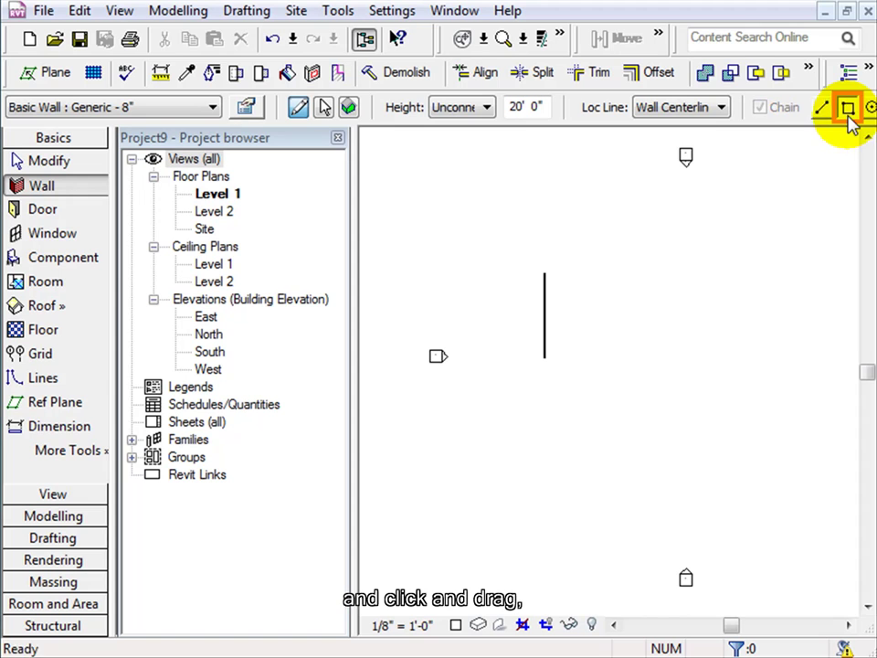
{"action": "left_click", "coordinate": [582, 292]}
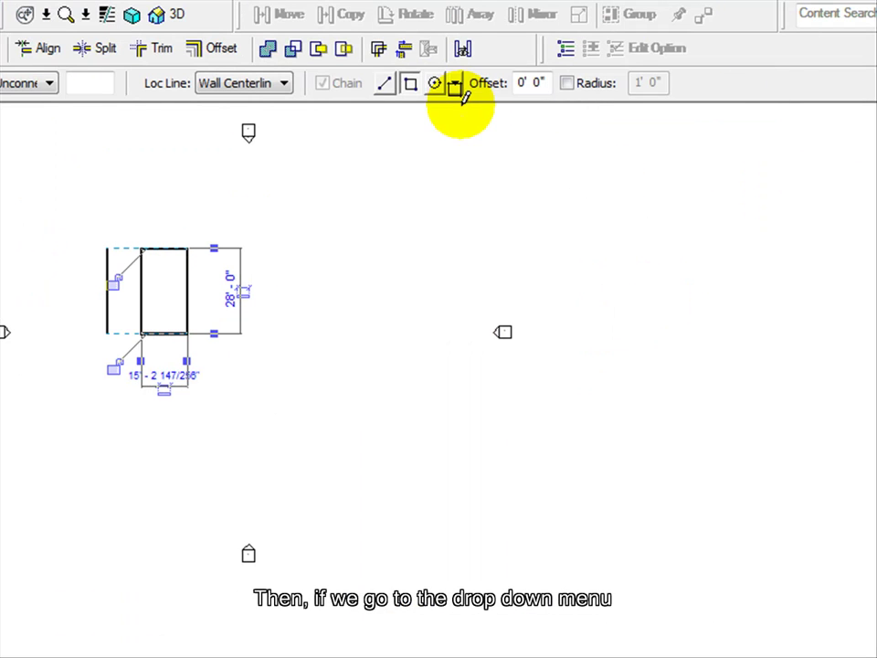
{"action": "left_click", "coordinate": [455, 91]}
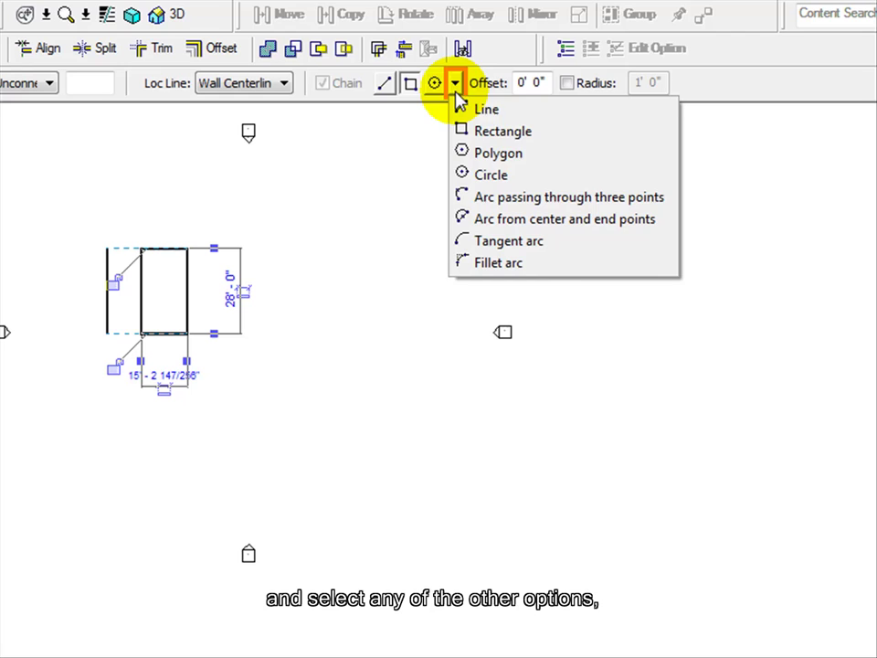
{"action": "left_click", "coordinate": [495, 177]}
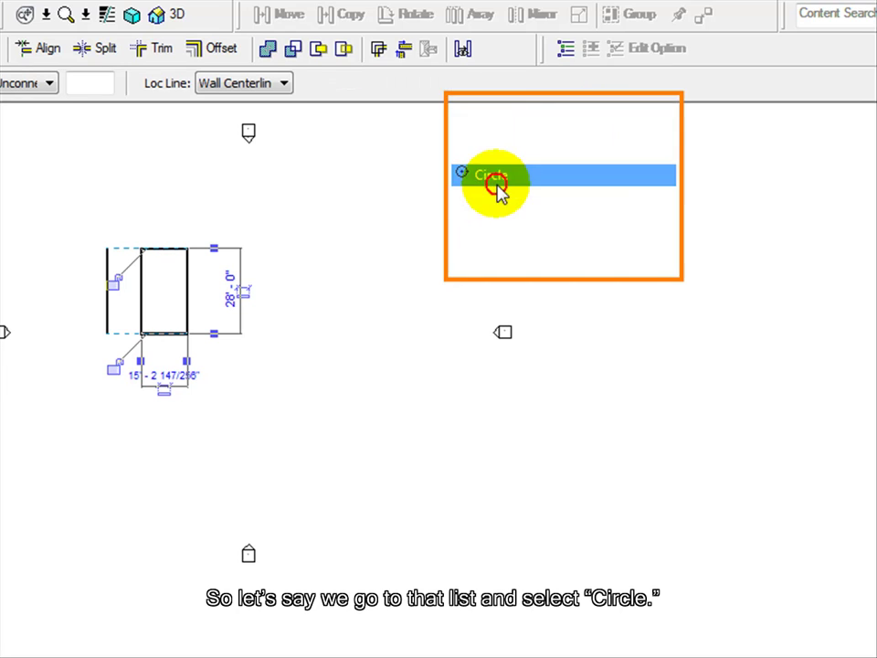
{"action": "left_click", "coordinate": [246, 288]}
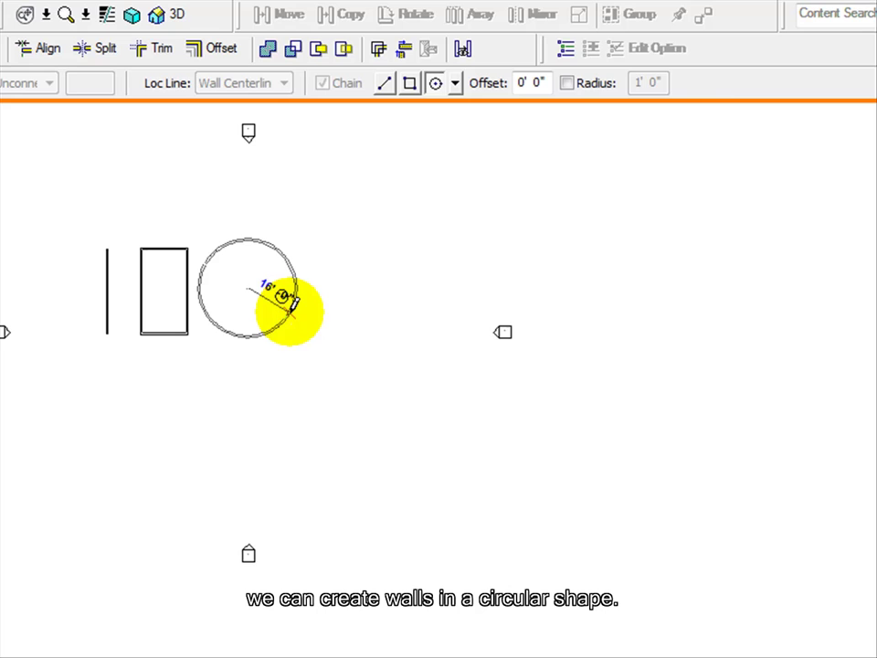
{"action": "left_click", "coordinate": [290, 301]}
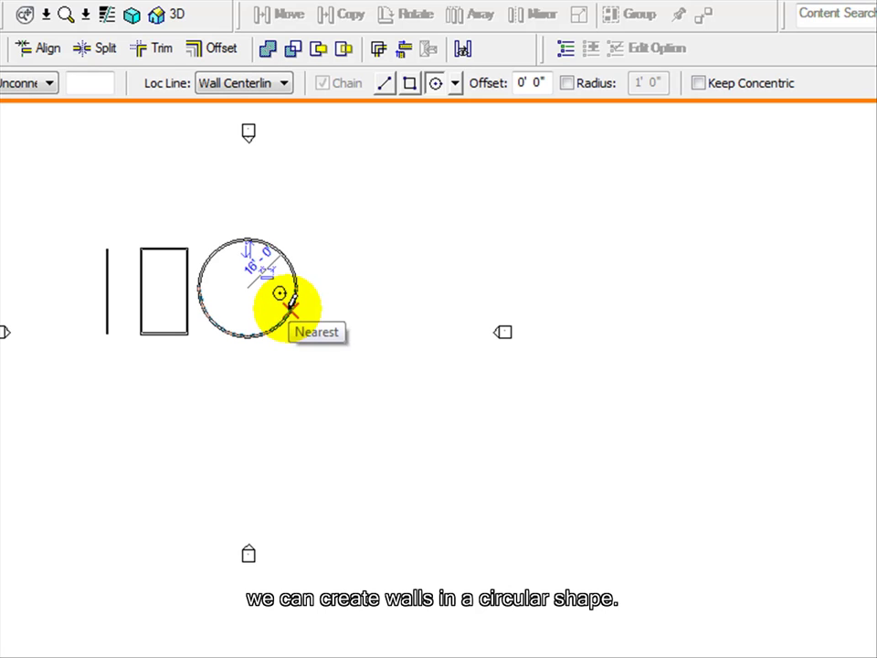
Step: With Chain turned off, draw two separate vertical walls about 20' long and about 26' apart below the existing shapes
{"action": "left_click", "coordinate": [348, 93]}
{"action": "left_click", "coordinate": [325, 84]}
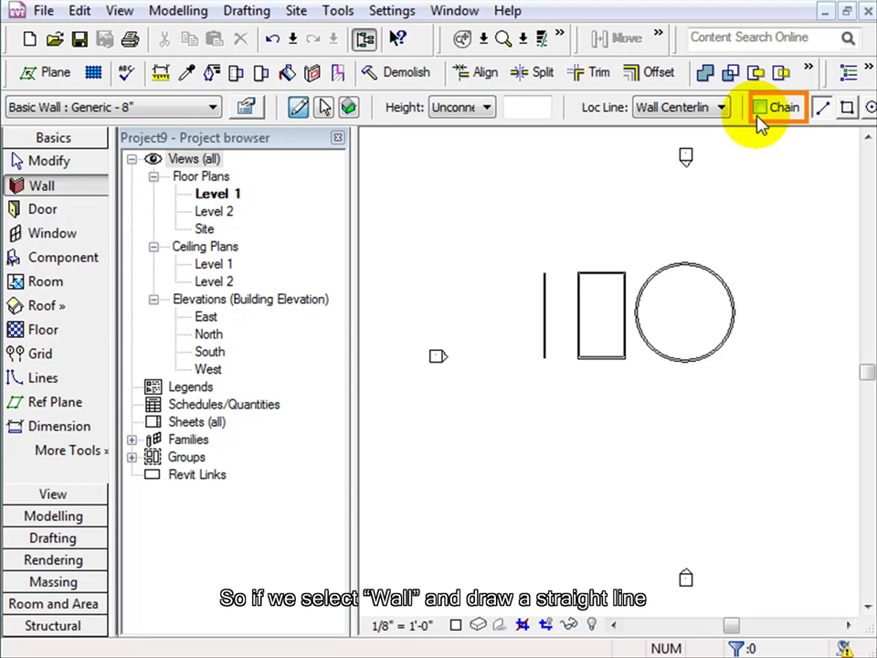
{"action": "left_click", "coordinate": [545, 394]}
{"action": "left_click", "coordinate": [546, 453]}
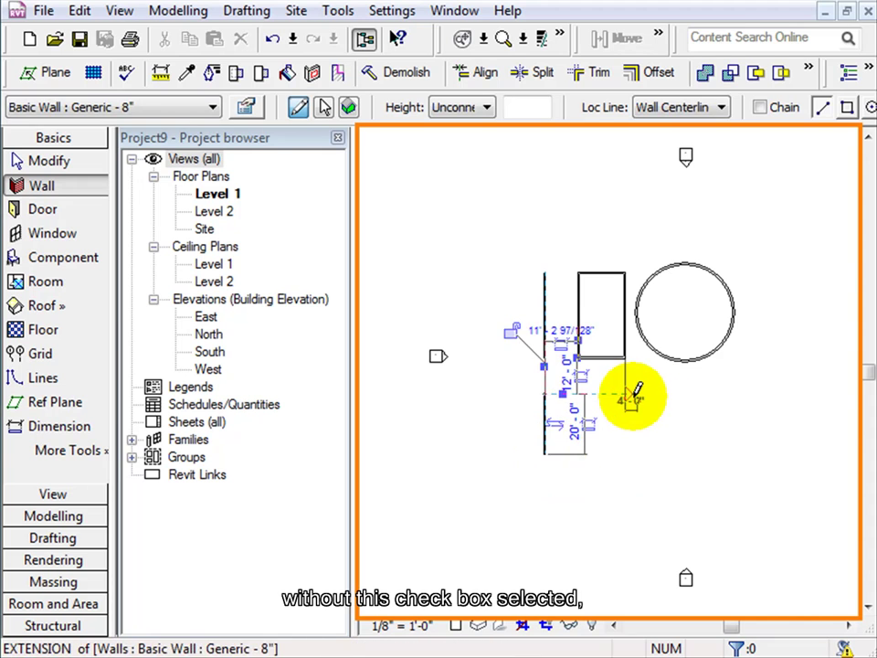
{"action": "left_click", "coordinate": [625, 393]}
{"action": "left_click", "coordinate": [624, 453]}
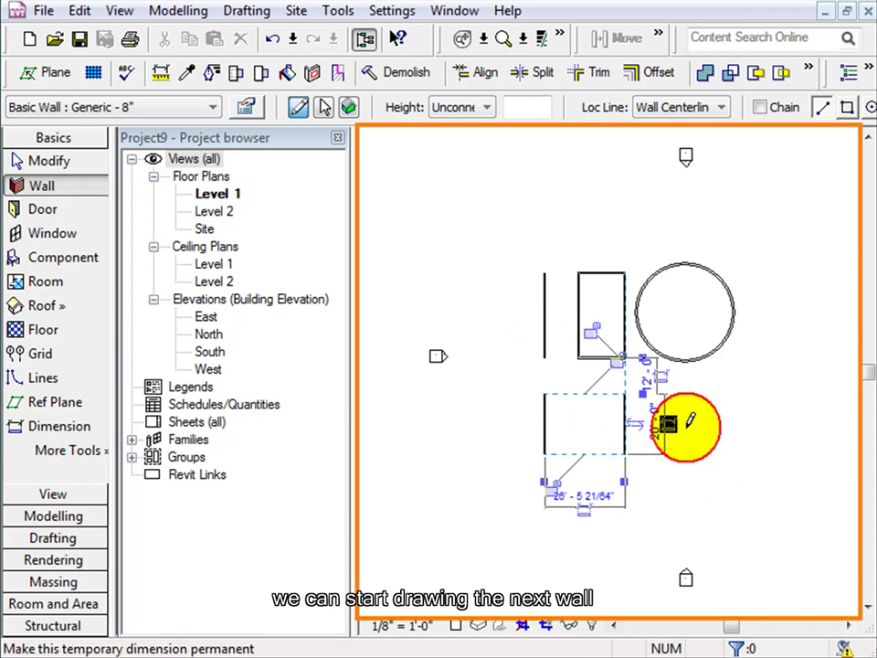
Step: Draw two more separate vertical walls about 20' long, about 28' and 12' beyond the rightmost wall of the lower row
{"action": "left_click", "coordinate": [709, 394]}
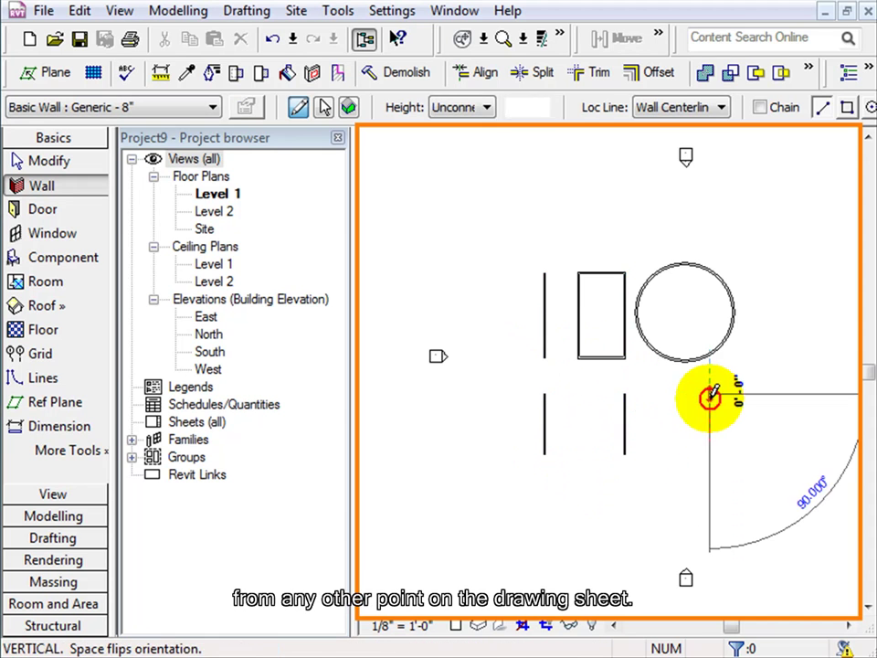
{"action": "left_click", "coordinate": [709, 454]}
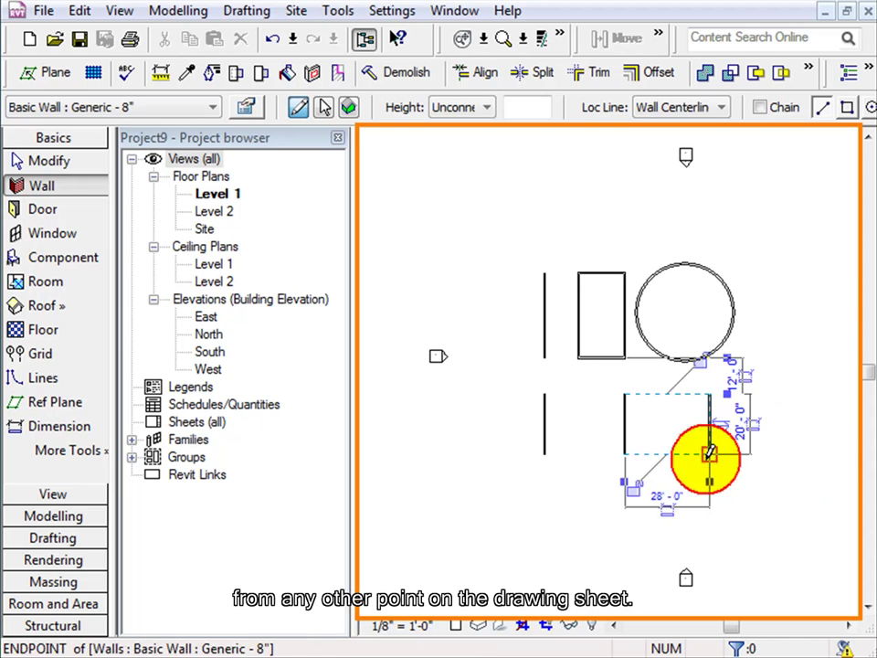
{"action": "left_click", "coordinate": [662, 393]}
{"action": "left_click", "coordinate": [661, 454]}
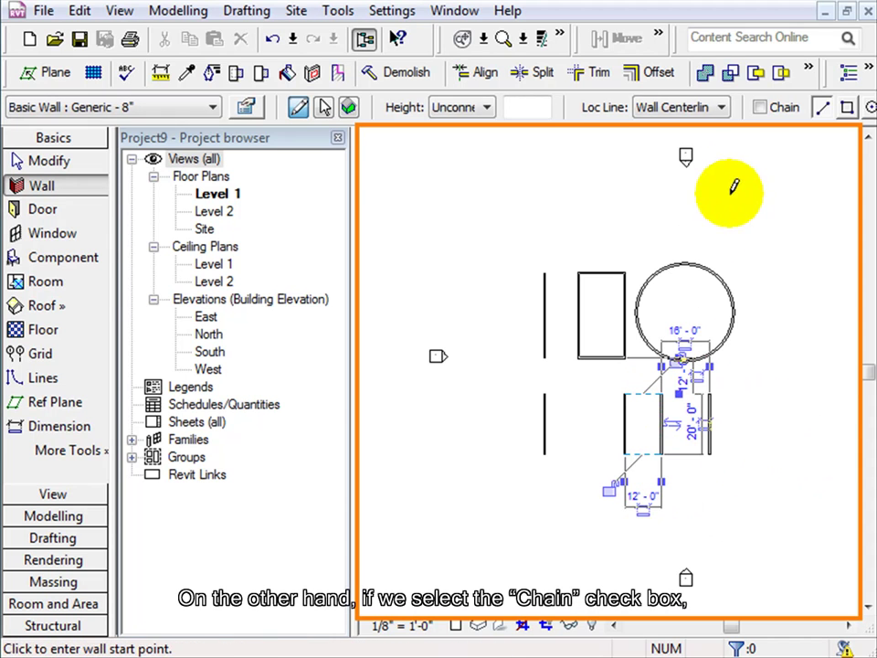
Step: With Chain turned on, draw five connected walls: horizontal below the lower row, diagonally up, vertically up, short horizontal, and vertically down
{"action": "left_click", "coordinate": [769, 106]}
{"action": "left_click", "coordinate": [544, 481]}
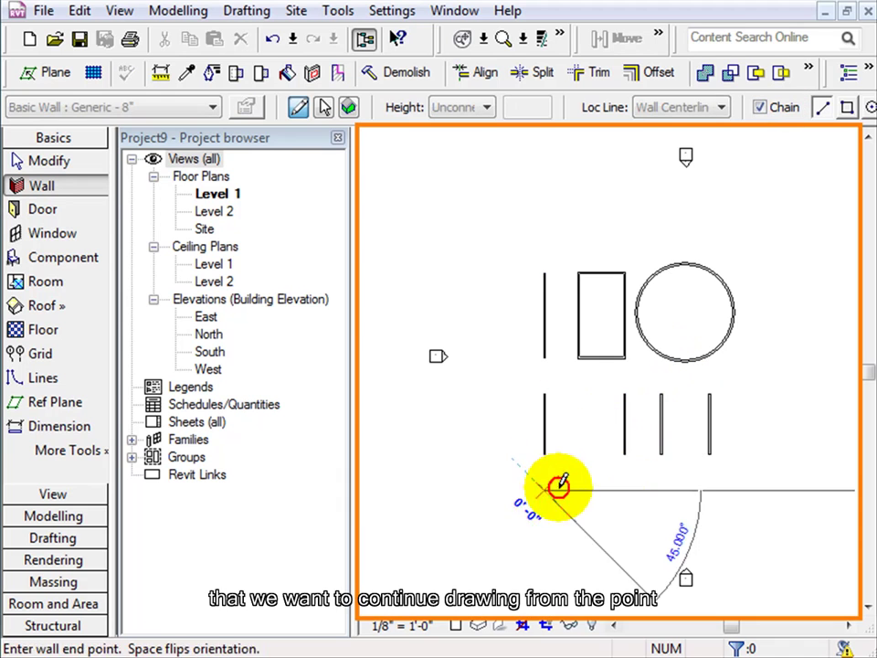
{"action": "left_click", "coordinate": [710, 489]}
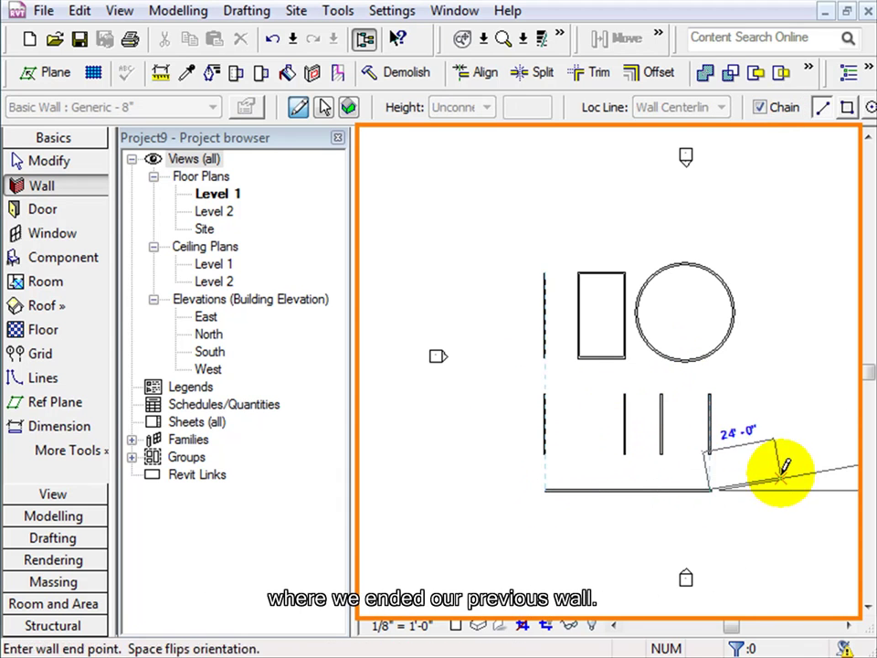
{"action": "left_click", "coordinate": [781, 426]}
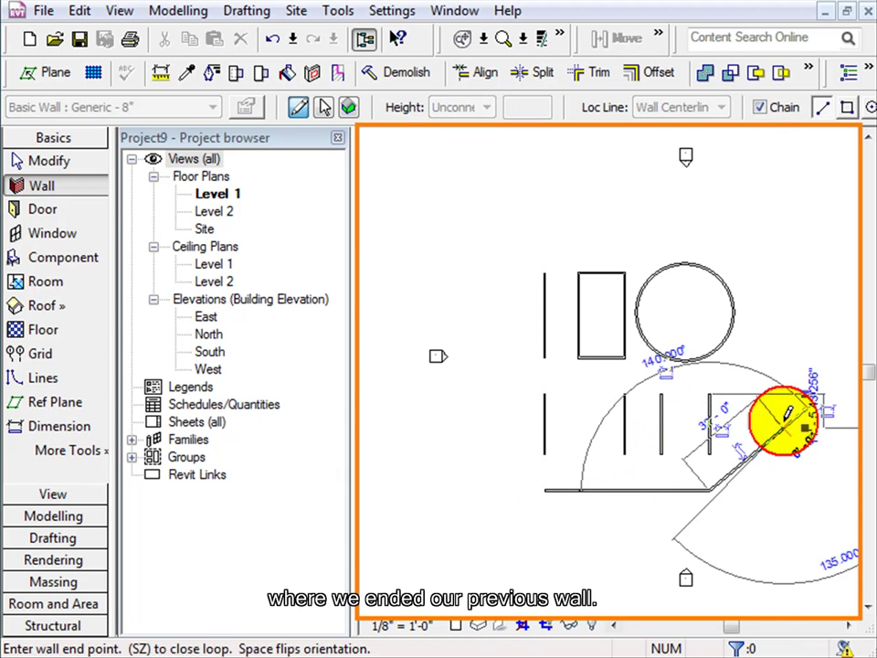
{"action": "left_click", "coordinate": [782, 293]}
{"action": "left_click", "coordinate": [819, 294]}
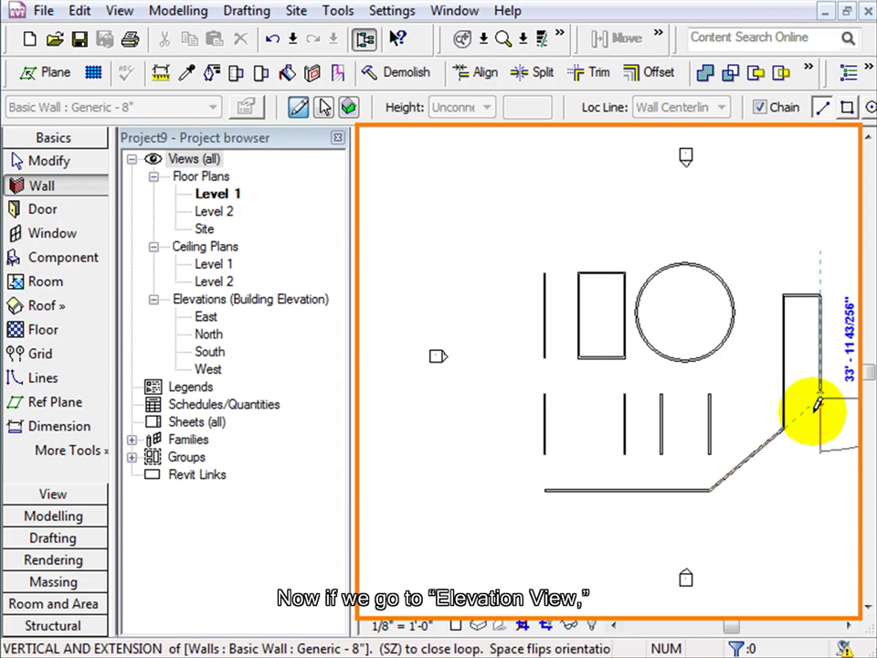
{"action": "left_click", "coordinate": [813, 438]}
{"action": "key", "text": "Escape"}
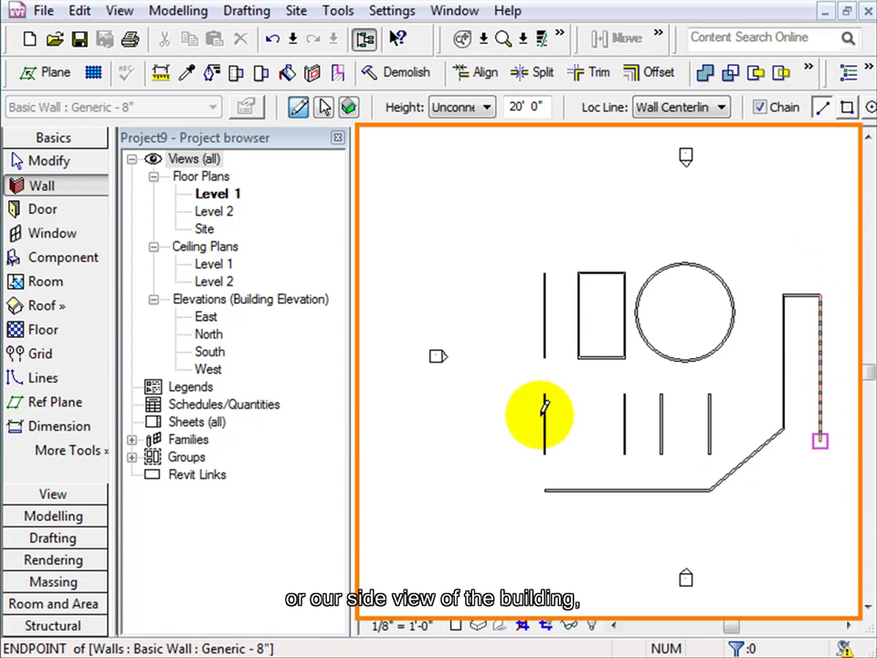
{"action": "left_click", "coordinate": [545, 394]}
Step: Open the South elevation and examine the wall heights against Level 1 and Level 2
{"action": "double_click", "coordinate": [218, 350]}
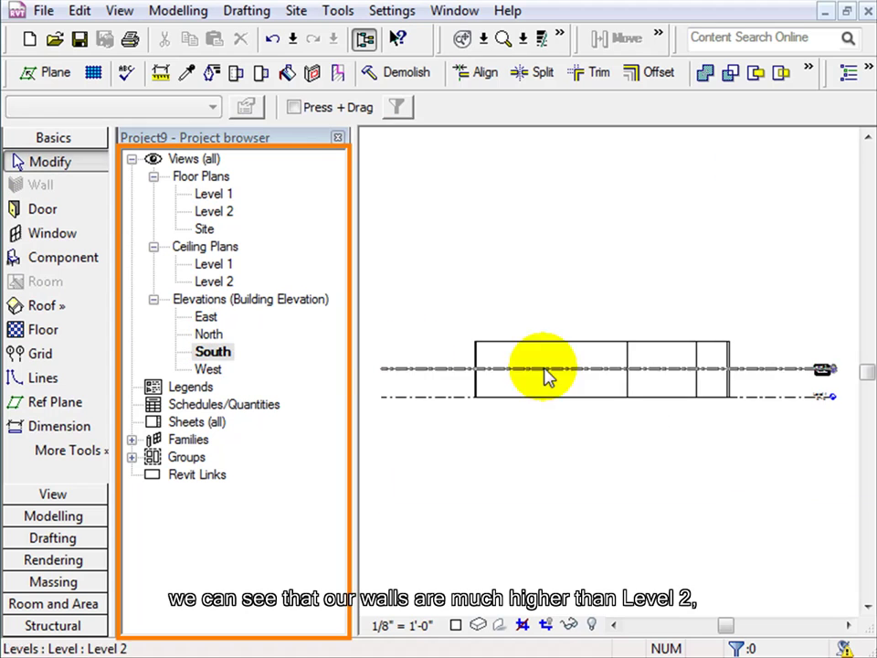
{"action": "middle_click_drag", "start_coordinate": [705, 416], "coordinate": [629, 442]}
{"action": "scroll", "coordinate": [673, 397], "scroll_direction": "up", "scroll_amount": 4}
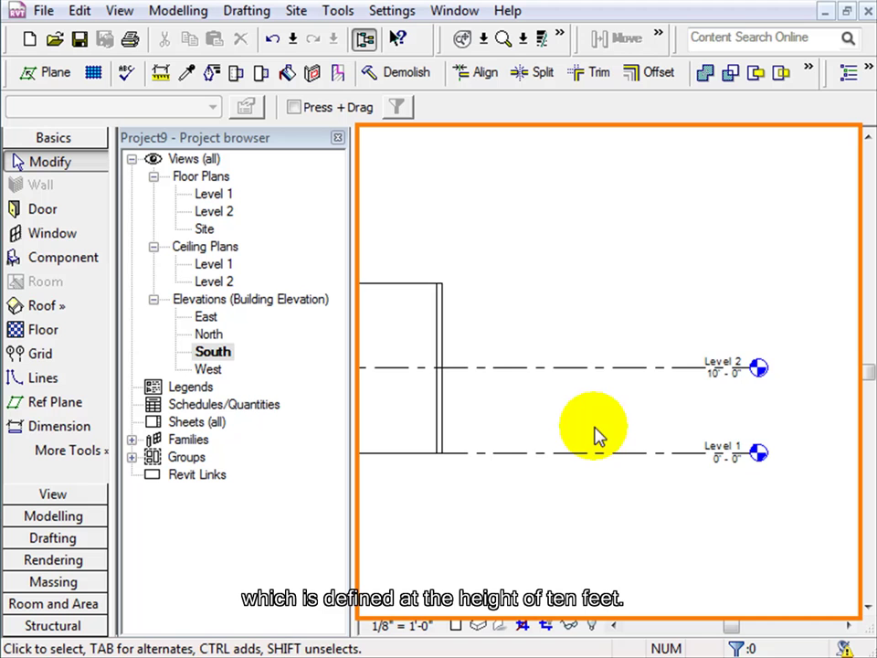
{"action": "scroll", "coordinate": [562, 436], "scroll_direction": "down", "scroll_amount": 5}
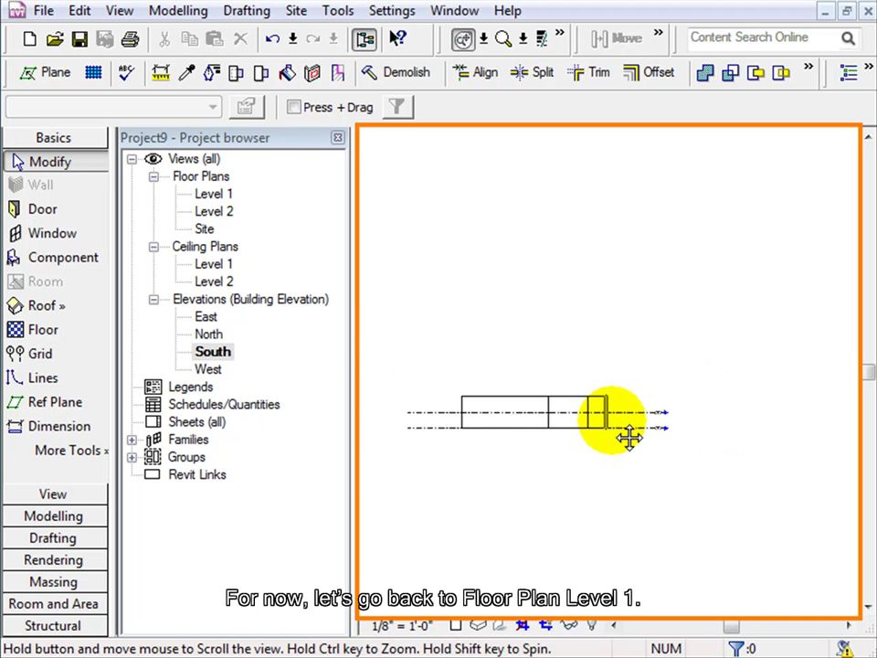
{"action": "scroll", "coordinate": [614, 428], "scroll_direction": "up", "scroll_amount": 4}
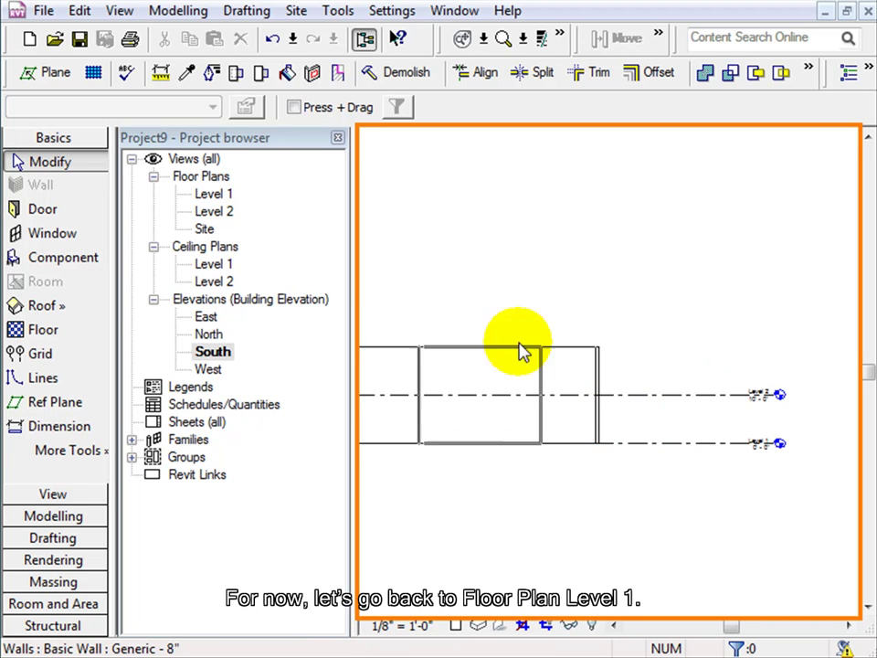
Step: In the Level 1 floor plan, constrain the top of the lower row's leftmost wall up to Level 2
{"action": "double_click", "coordinate": [215, 193]}
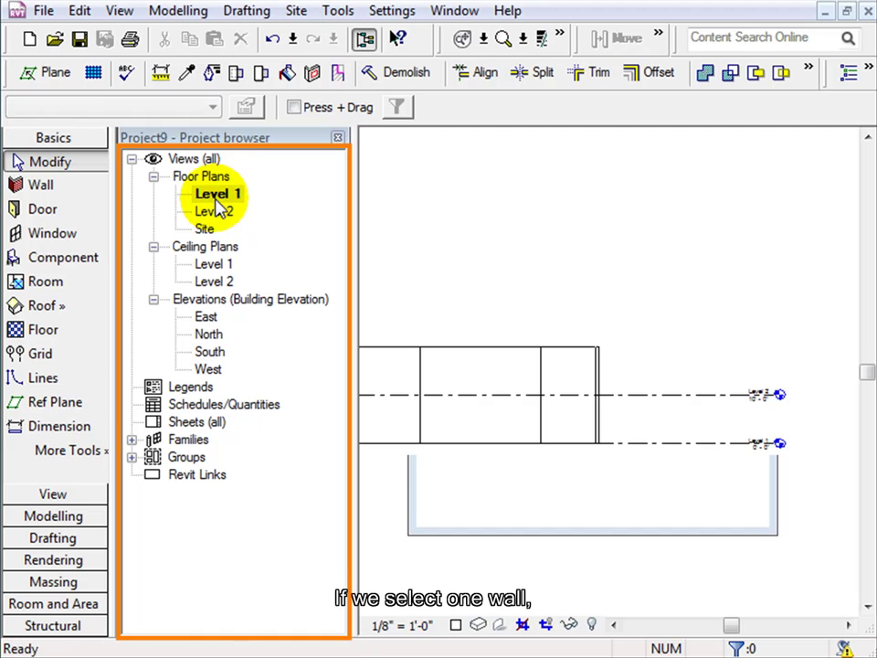
{"action": "left_click", "coordinate": [546, 421]}
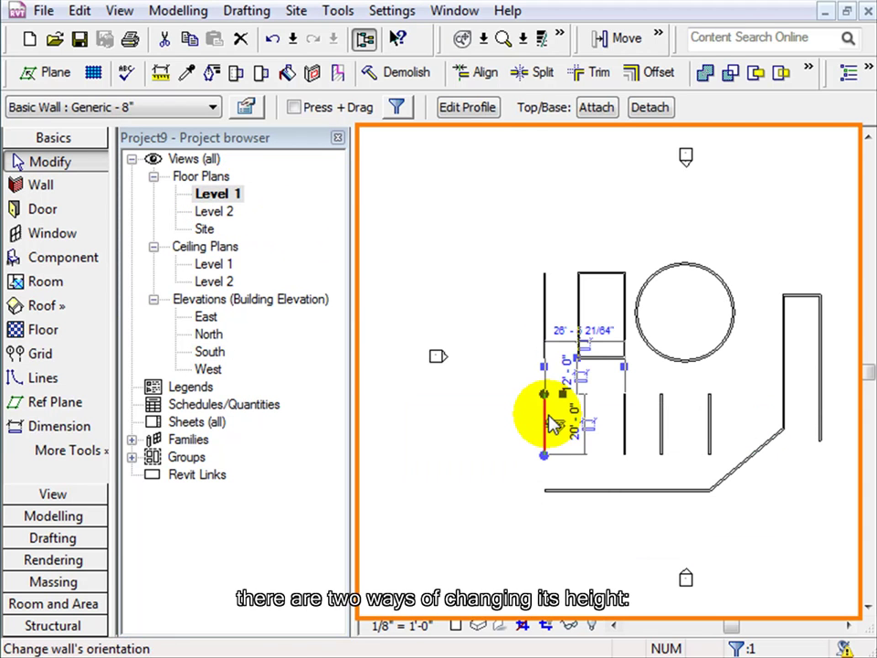
{"action": "middle_click_drag", "start_coordinate": [550, 423], "coordinate": [522, 354]}
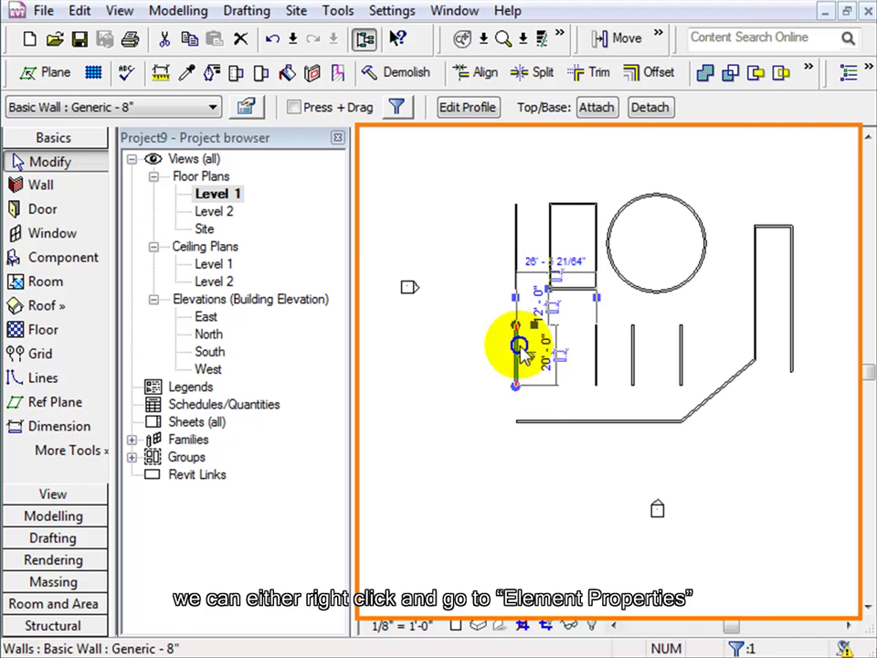
{"action": "right_click", "coordinate": [519, 347]}
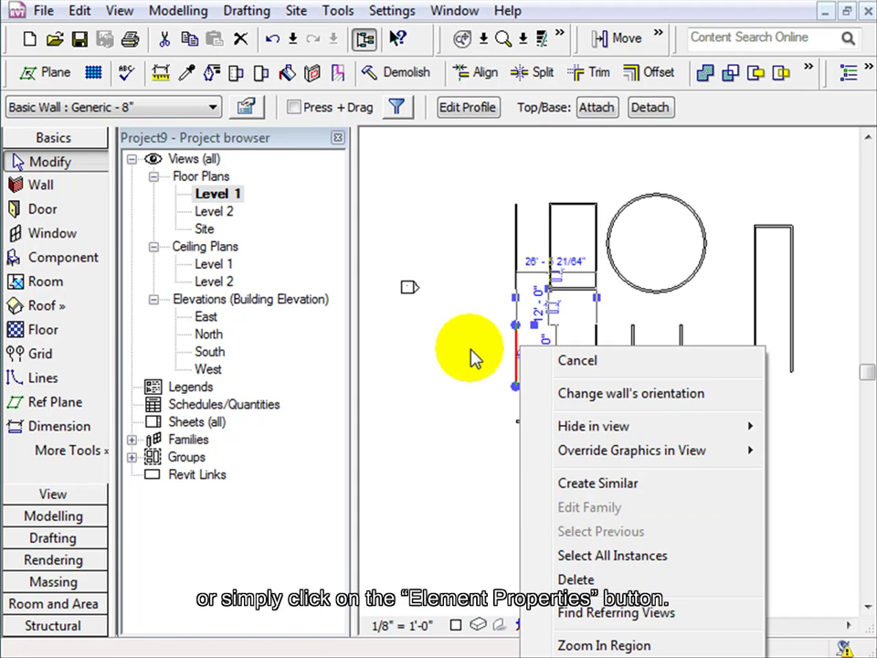
{"action": "left_click", "coordinate": [245, 109]}
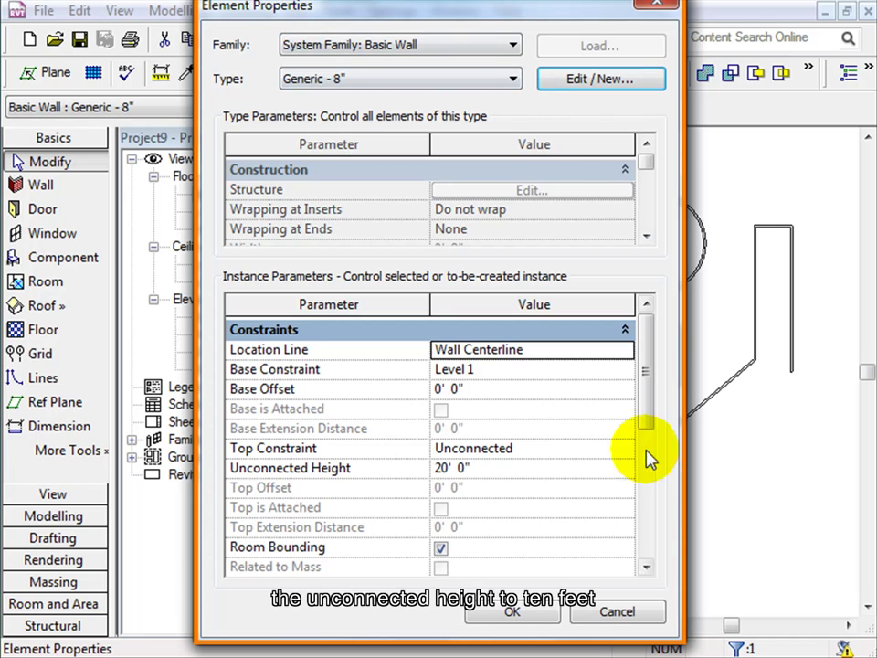
{"action": "left_click", "coordinate": [621, 467]}
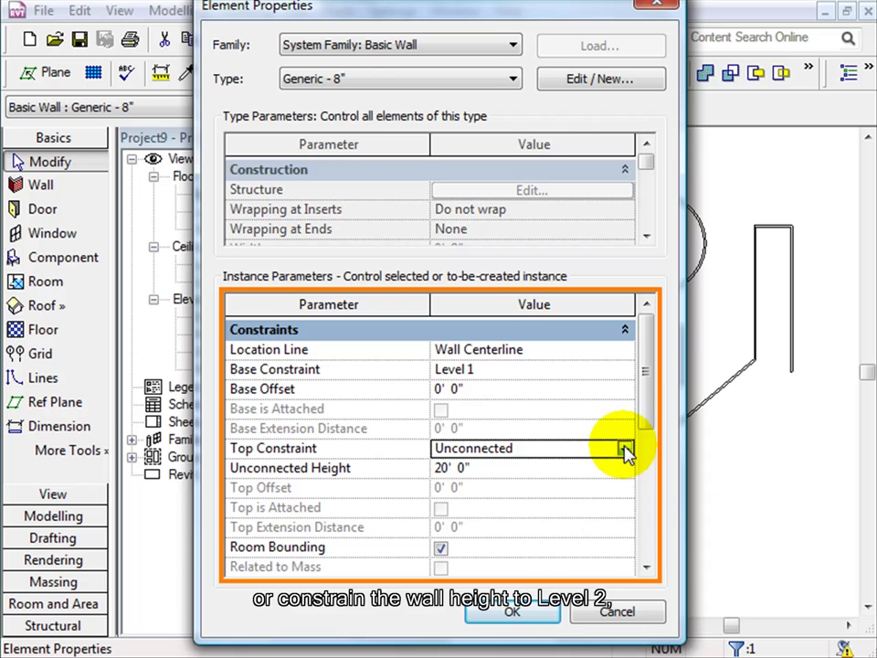
{"action": "left_click", "coordinate": [625, 448]}
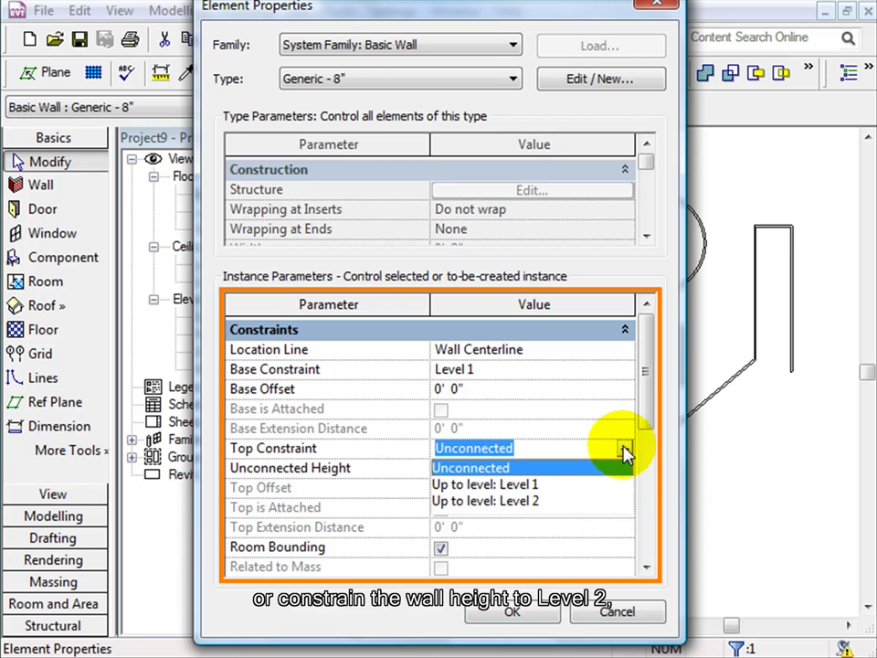
{"action": "left_click", "coordinate": [557, 502]}
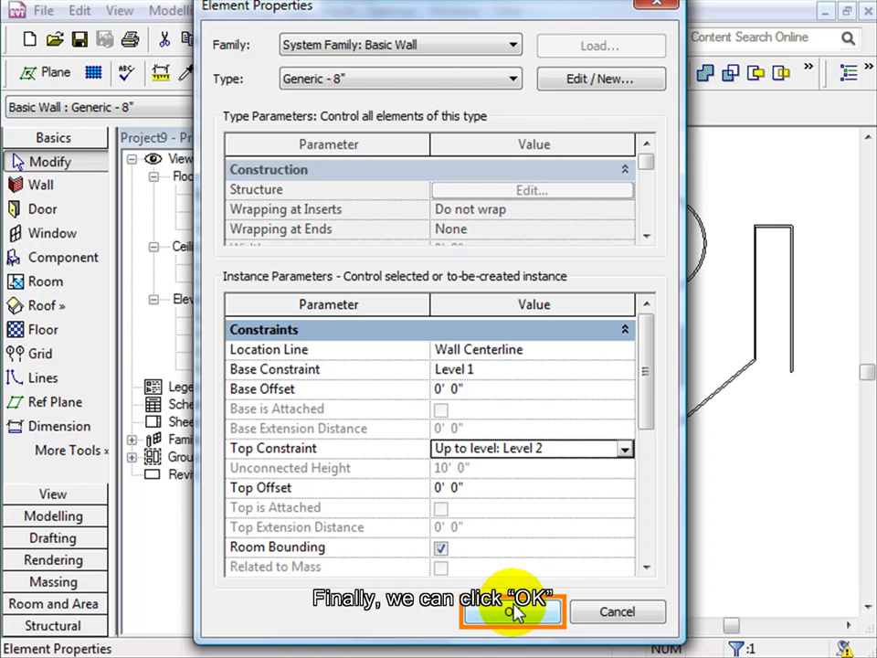
{"action": "left_click", "coordinate": [512, 611]}
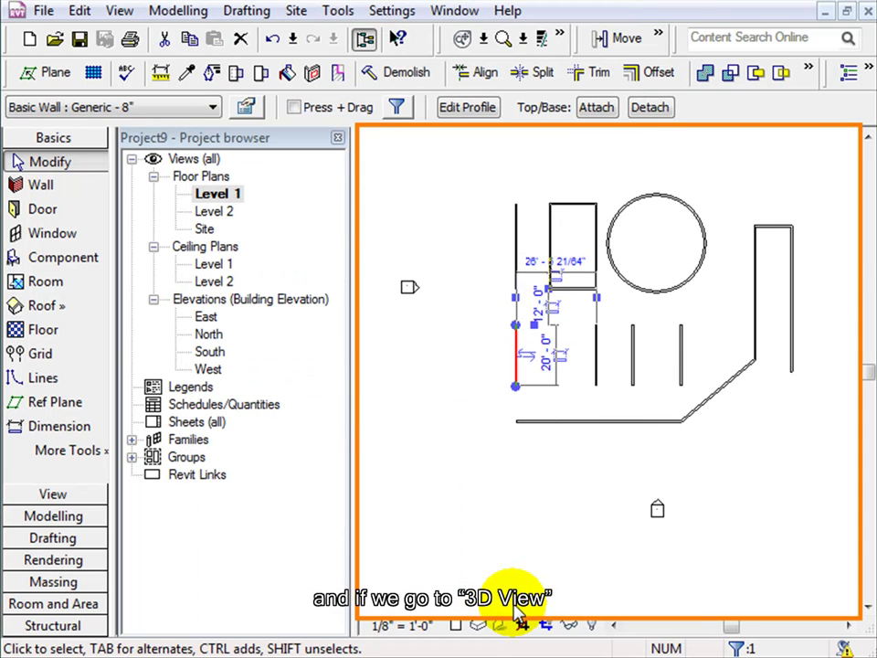
Step: Examine the height of the modified wall in the default 3D view, and return to the Level 1 floor plan
{"action": "left_click", "coordinate": [561, 40]}
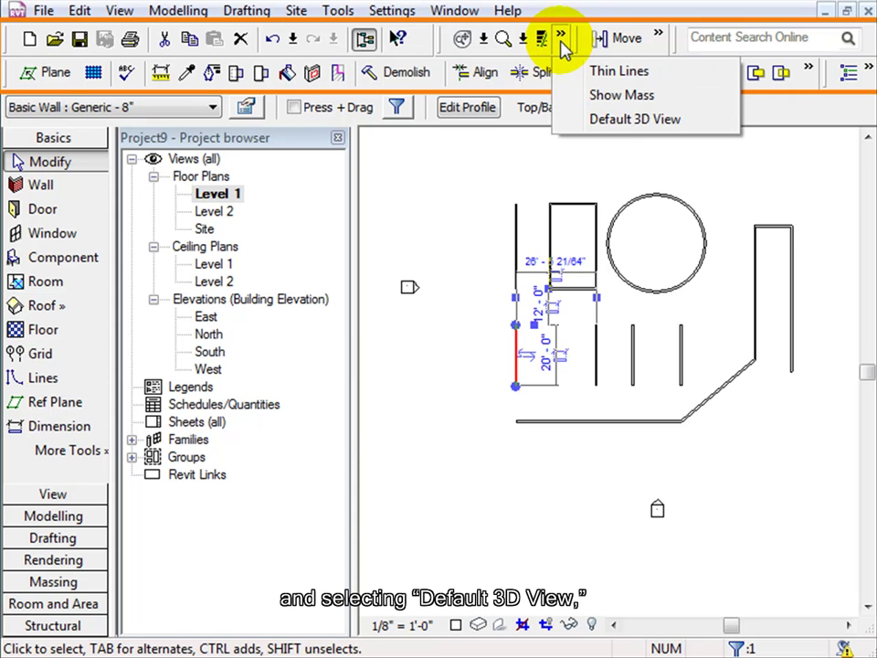
{"action": "left_click", "coordinate": [597, 128]}
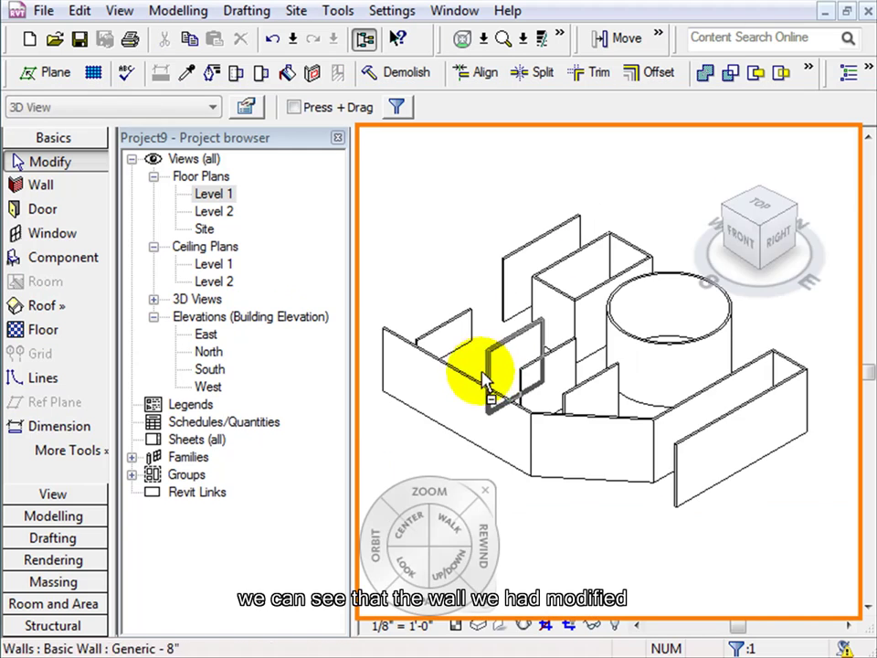
{"action": "middle_click_drag", "start_coordinate": [484, 379], "coordinate": [592, 485], "text": "shift"}
{"action": "scroll", "coordinate": [592, 485], "scroll_direction": "up", "scroll_amount": 4}
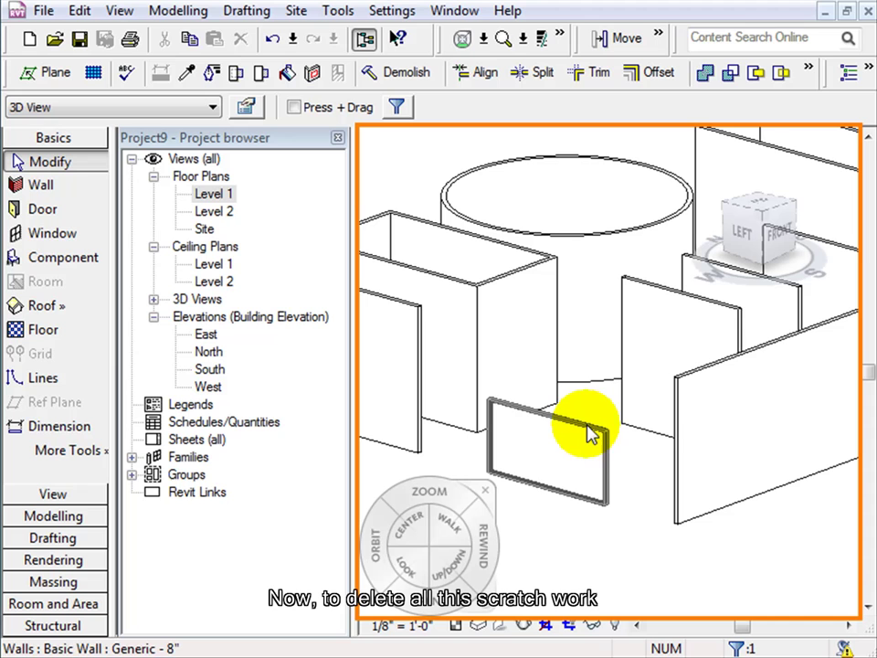
{"action": "double_click", "coordinate": [219, 198]}
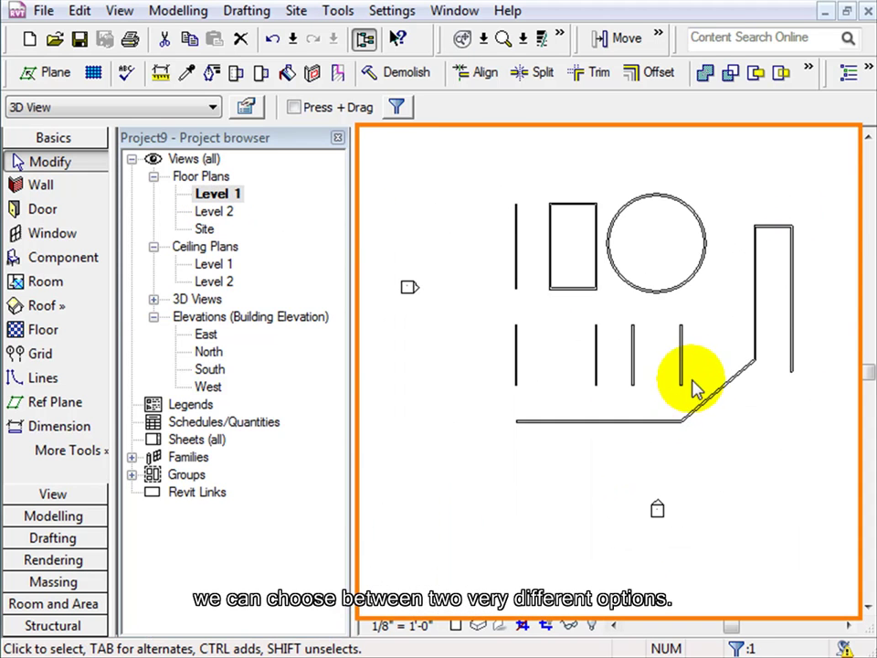
Step: Select all instances of the Generic - 8" wall type, delete them, and undo the deletion
{"action": "scroll", "coordinate": [715, 370], "scroll_direction": "up", "scroll_amount": 1}
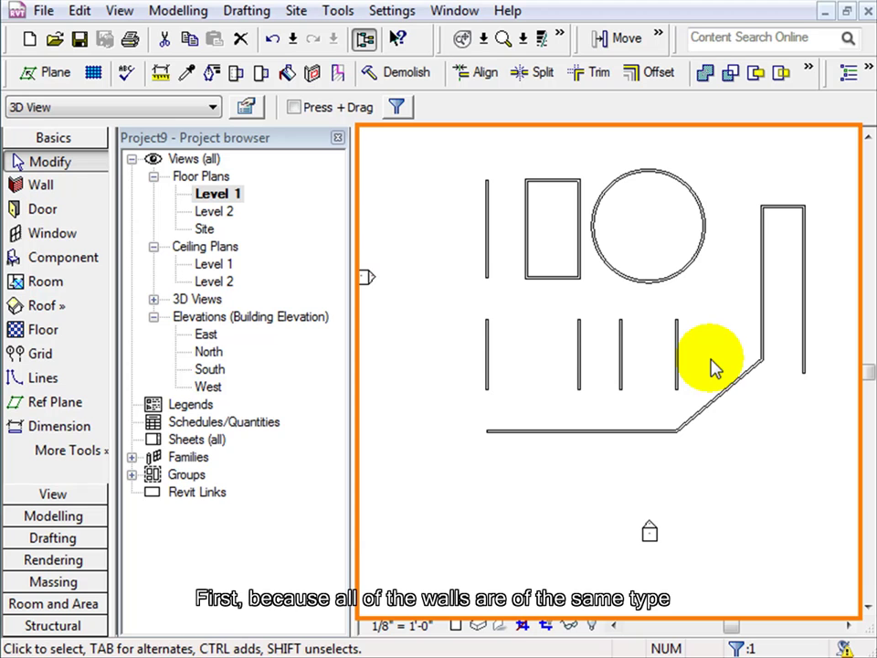
{"action": "left_click", "coordinate": [577, 345]}
{"action": "right_click", "coordinate": [576, 344]}
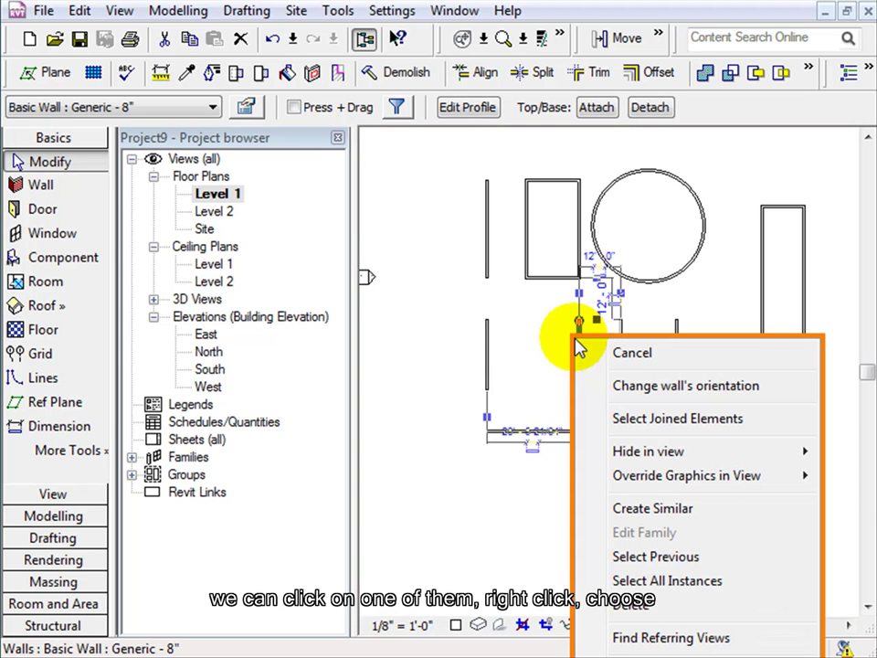
{"action": "left_click", "coordinate": [654, 578]}
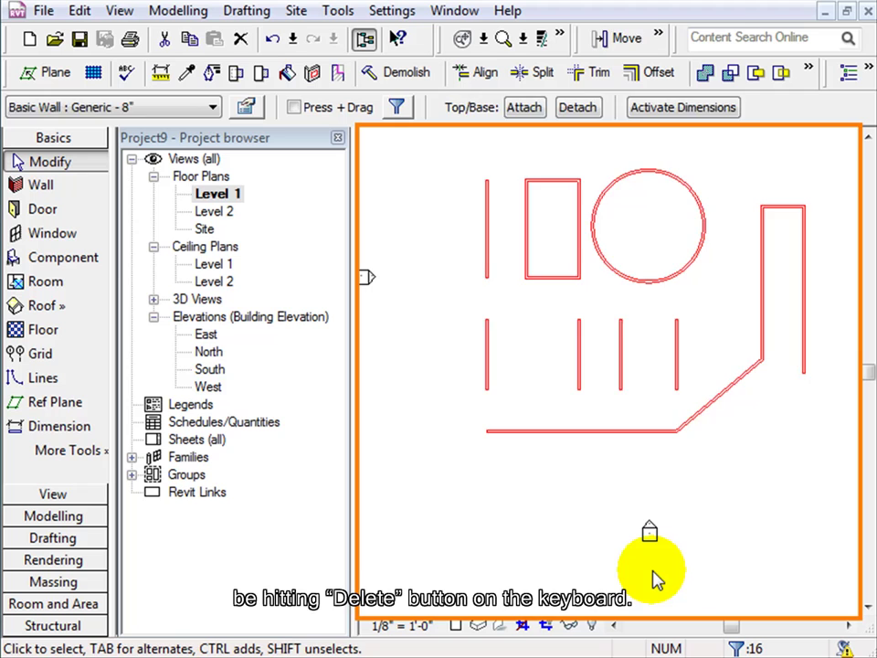
{"action": "key", "text": "Delete"}
{"action": "left_click", "coordinate": [80, 12]}
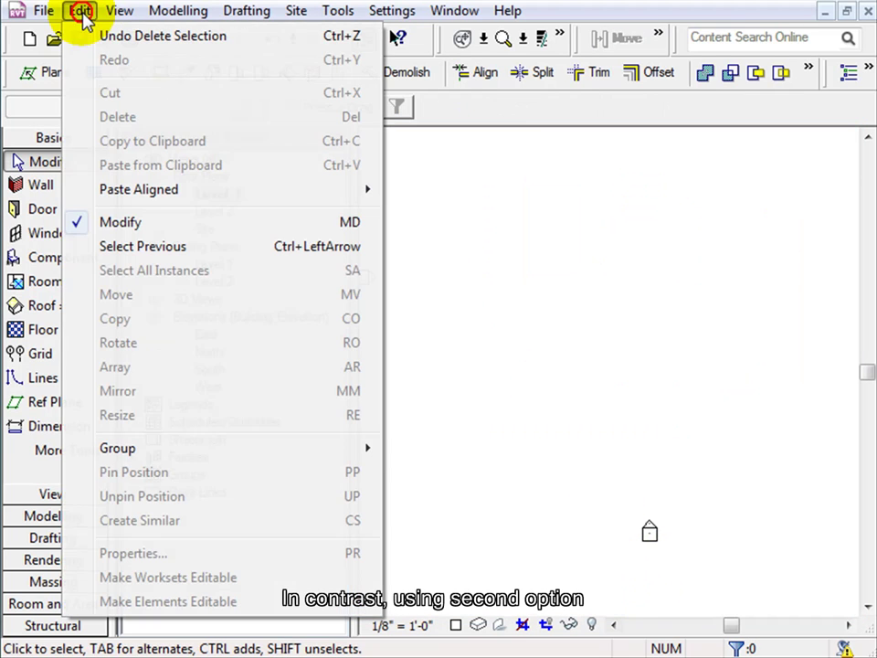
{"action": "left_click", "coordinate": [92, 34]}
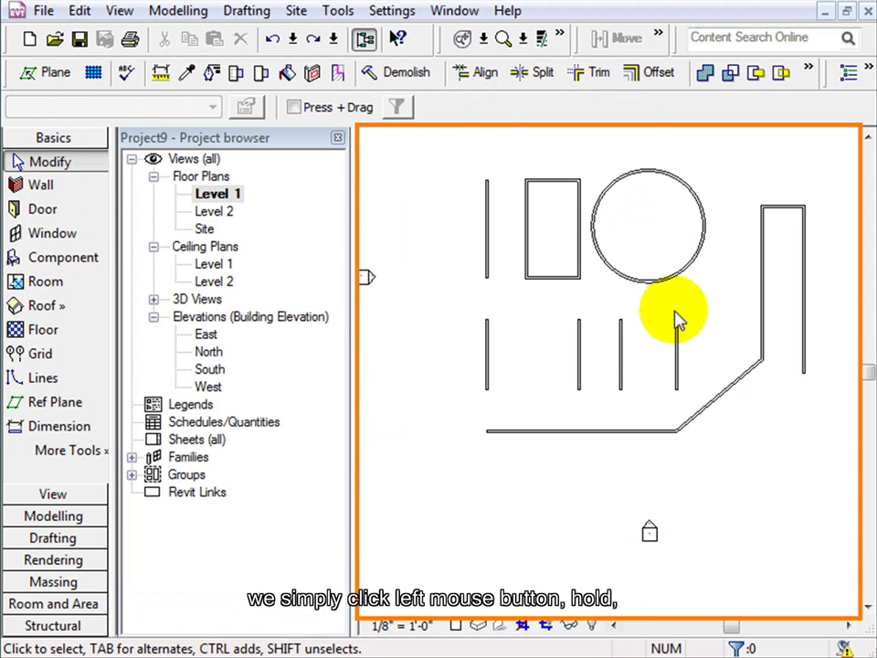
Step: Delete every wall except the two leftmost vertical ones using a crossing selection window
{"action": "left_click_drag", "start_coordinate": [808, 502], "coordinate": [508, 167]}
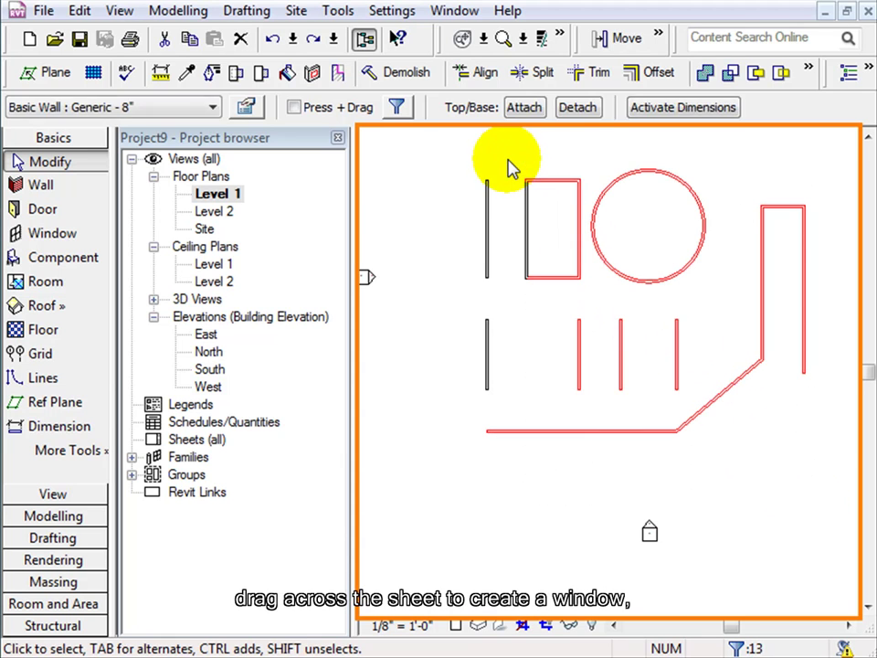
{"action": "key", "text": "Escape"}
{"action": "left_click_drag", "start_coordinate": [837, 465], "coordinate": [517, 167]}
{"action": "key", "text": "Delete"}
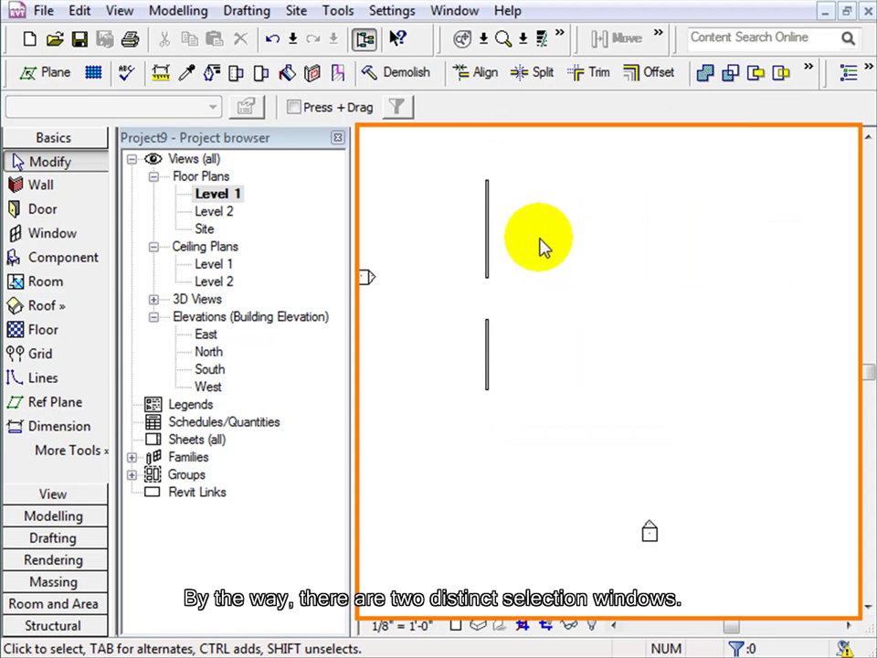
Step: Delete the lower of the two vertical walls by fully enclosing it in a selection window
{"action": "middle_click_drag", "start_coordinate": [561, 351], "coordinate": [674, 439]}
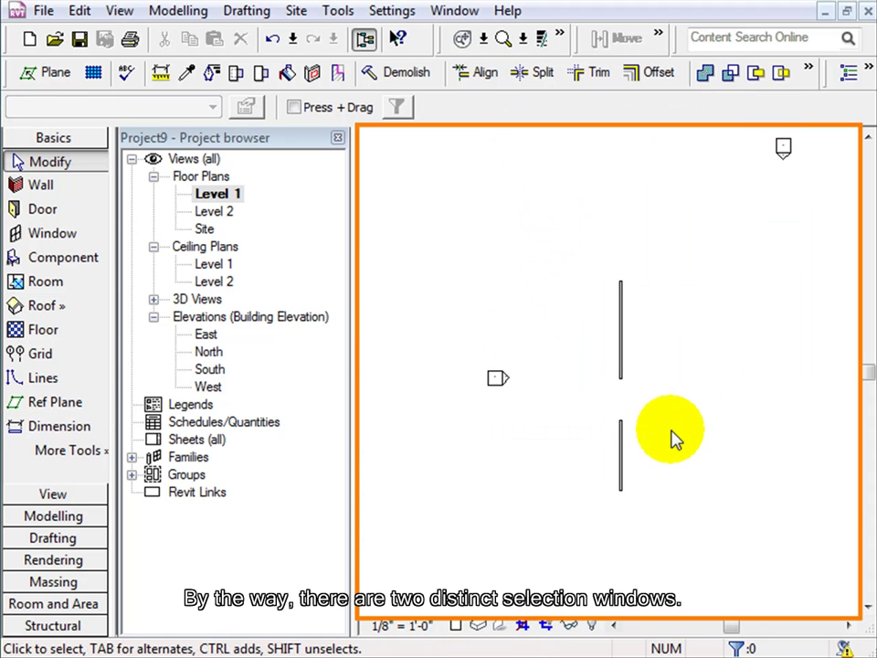
{"action": "scroll", "coordinate": [671, 438], "scroll_direction": "up", "scroll_amount": 2}
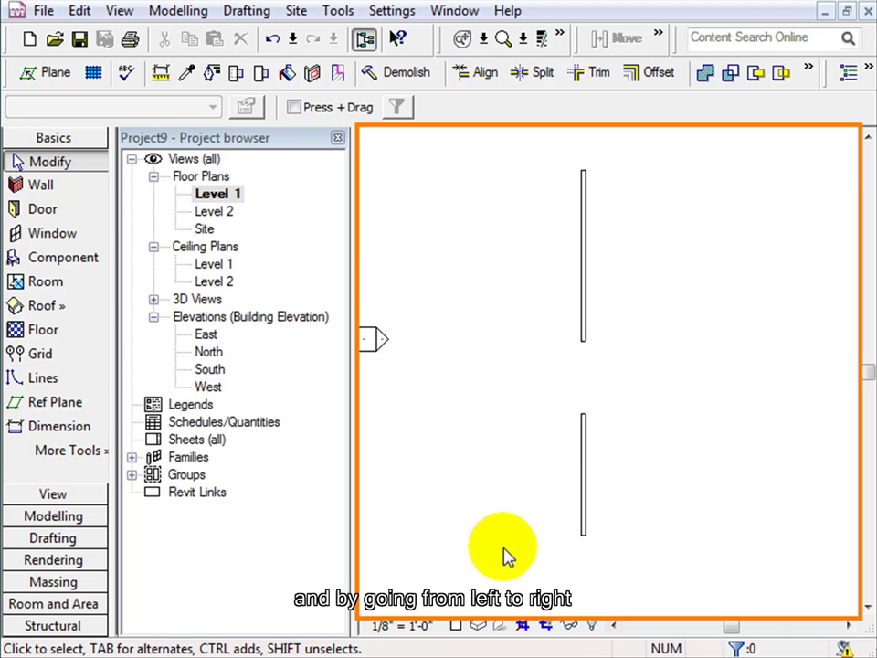
{"action": "left_click_drag", "start_coordinate": [456, 564], "coordinate": [639, 484]}
{"action": "left_click_drag", "start_coordinate": [508, 565], "coordinate": [689, 398]}
{"action": "key", "text": "Delete"}
Step: Delete the last remaining vertical wall using a crossing selection window over part of it
{"action": "middle_click_drag", "start_coordinate": [670, 348], "coordinate": [696, 493]}
{"action": "left_click_drag", "start_coordinate": [711, 533], "coordinate": [489, 457]}
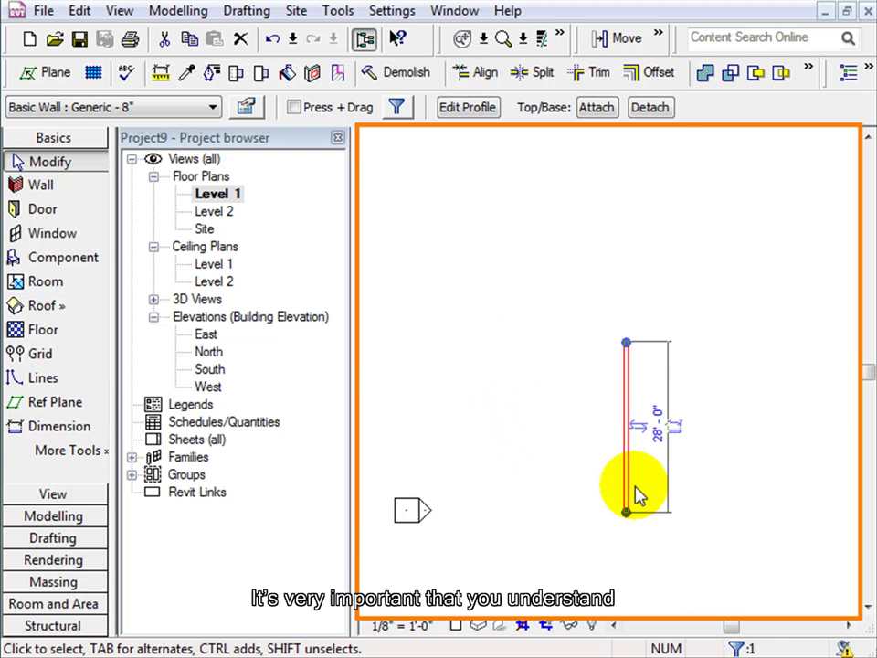
{"action": "key", "text": "Delete"}
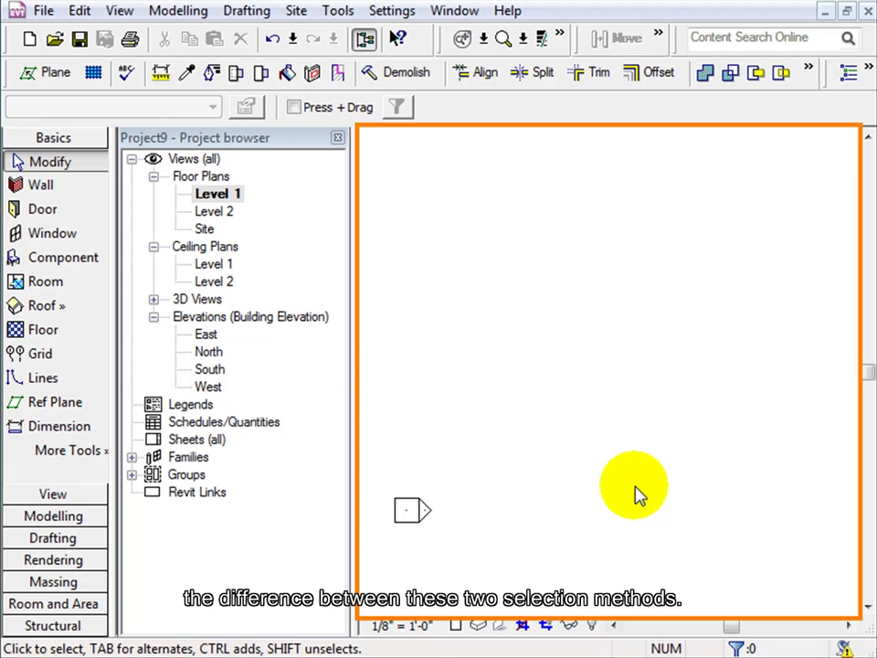
{"action": "scroll", "coordinate": [641, 475], "scroll_direction": "down", "scroll_amount": 2}
{"action": "middle_click_drag", "start_coordinate": [641, 447], "coordinate": [512, 354]}
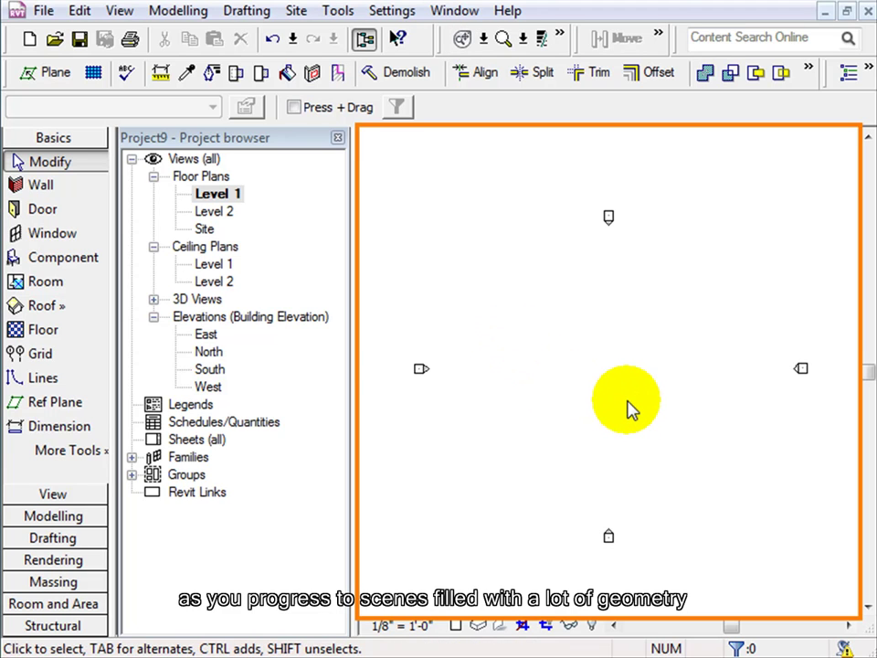